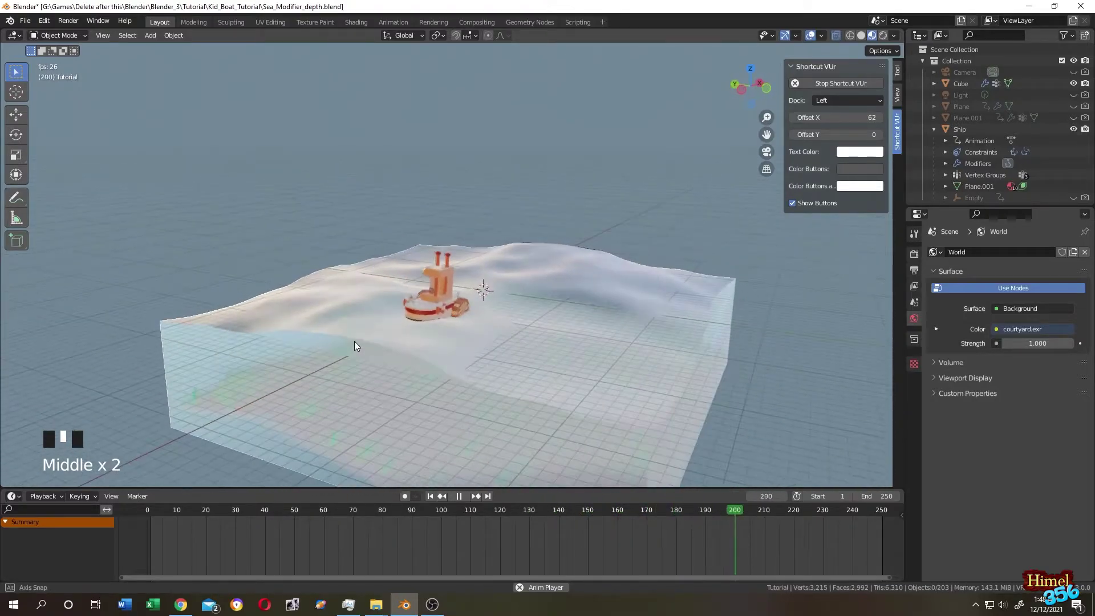
Add a plane mesh at the world origin and rename it "ocean".
{"action": "key", "text": "space"}
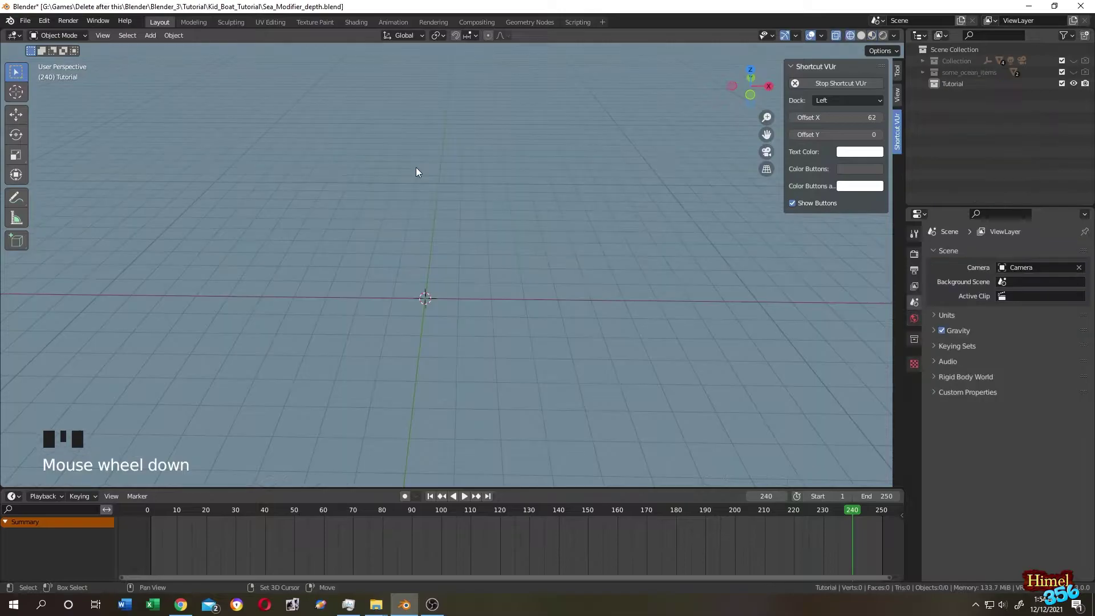
{"action": "key", "text": "shift+a"}
{"action": "mouse_move", "coordinate": [416, 166]}
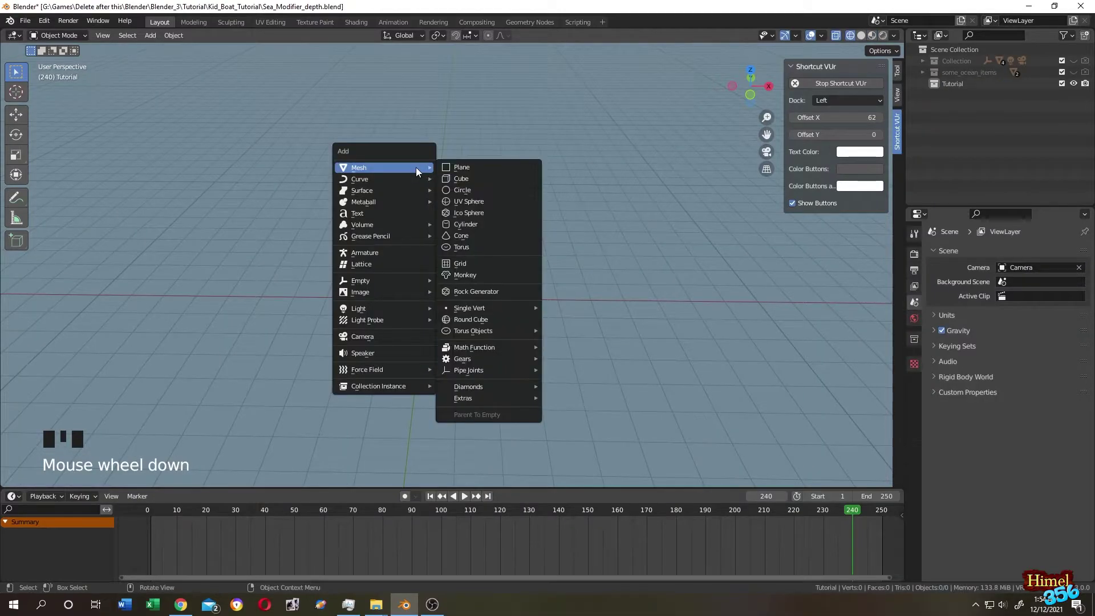
{"action": "left_click", "coordinate": [463, 169]}
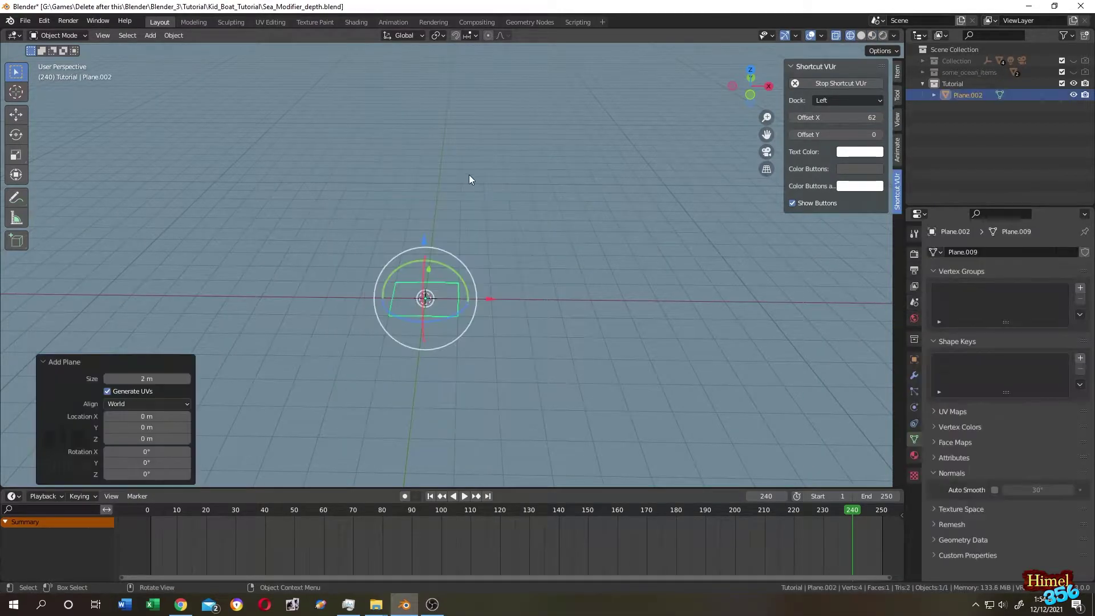
{"action": "left_click", "coordinate": [983, 98]}
{"action": "double_click", "coordinate": [968, 95]}
{"action": "type", "text": "ocean"}
{"action": "key", "text": "Return"}
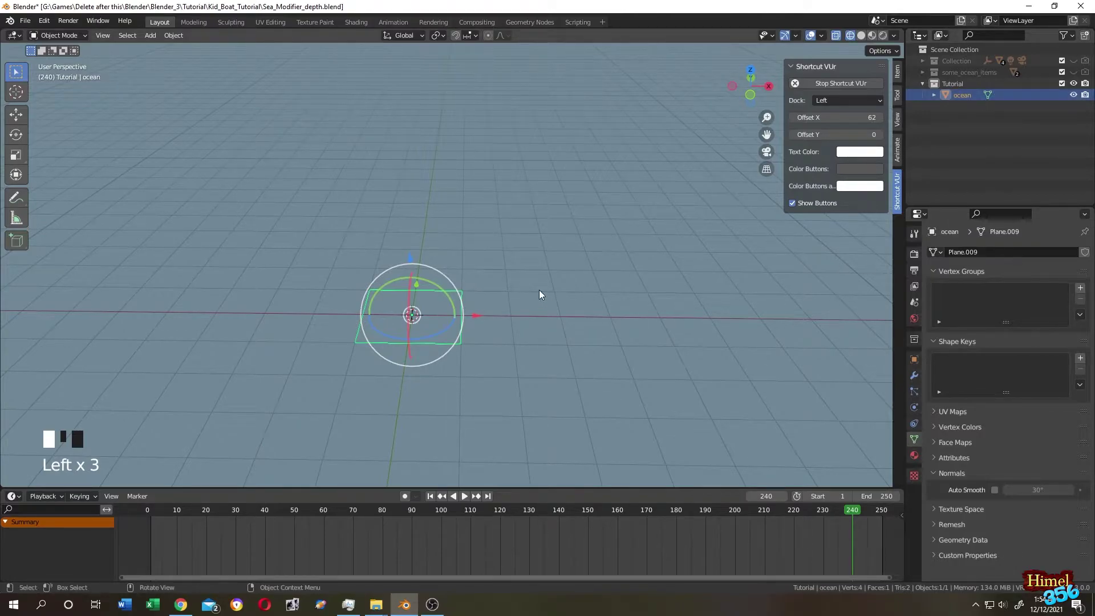
Add an Ocean modifier to the ocean plane.
{"action": "left_click", "coordinate": [914, 376]}
{"action": "left_click", "coordinate": [992, 252]}
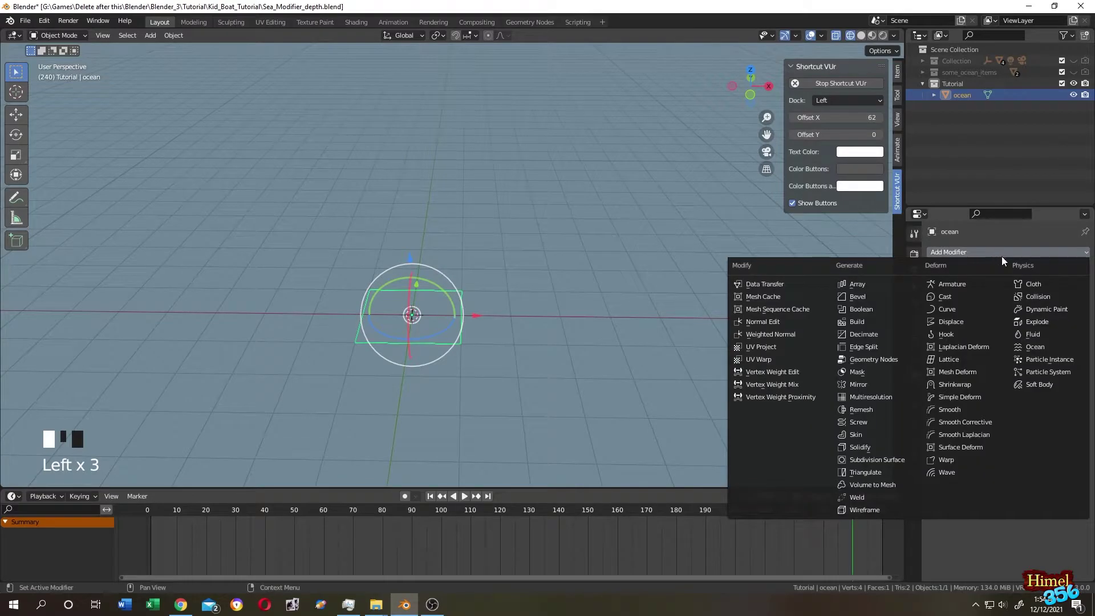
{"action": "left_click", "coordinate": [1044, 347]}
{"action": "scroll", "coordinate": [559, 286], "scroll_direction": "down", "scroll_amount": 9}
{"action": "middle_click_drag", "start_coordinate": [582, 281], "coordinate": [540, 254]}
{"action": "scroll", "coordinate": [597, 261], "scroll_direction": "down", "scroll_amount": 3}
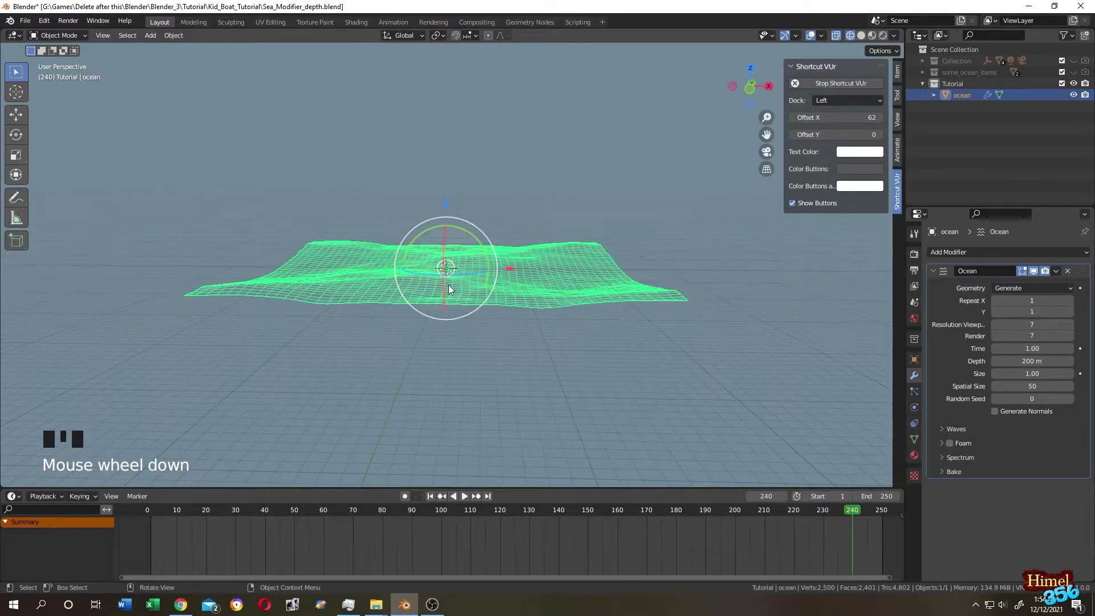
{"action": "scroll", "coordinate": [509, 199], "scroll_direction": "up", "scroll_amount": 2}
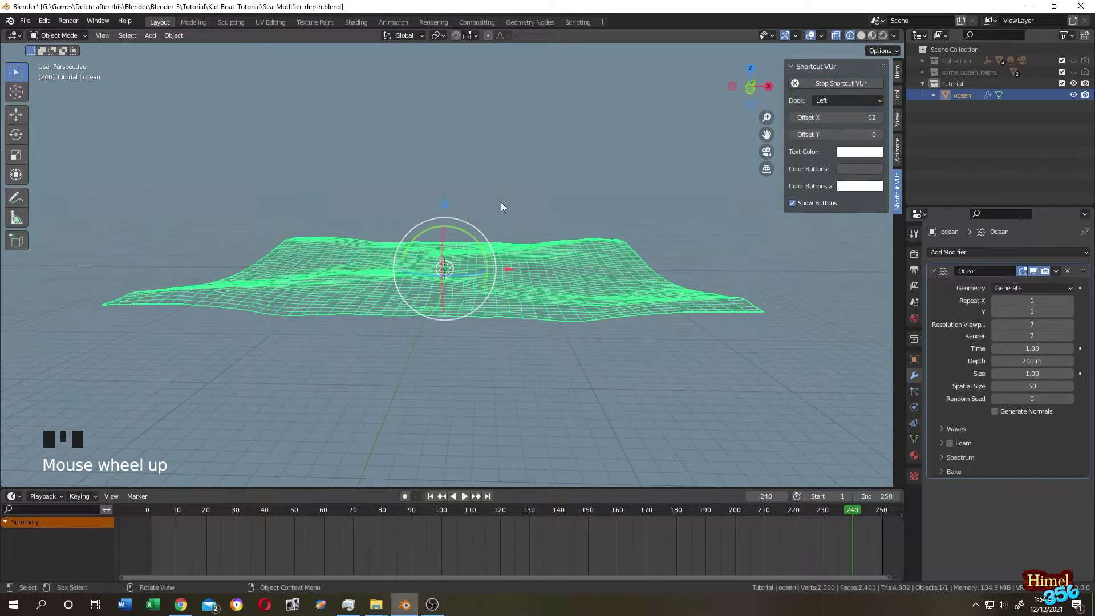
{"action": "middle_click_drag", "start_coordinate": [511, 175], "coordinate": [513, 189]}
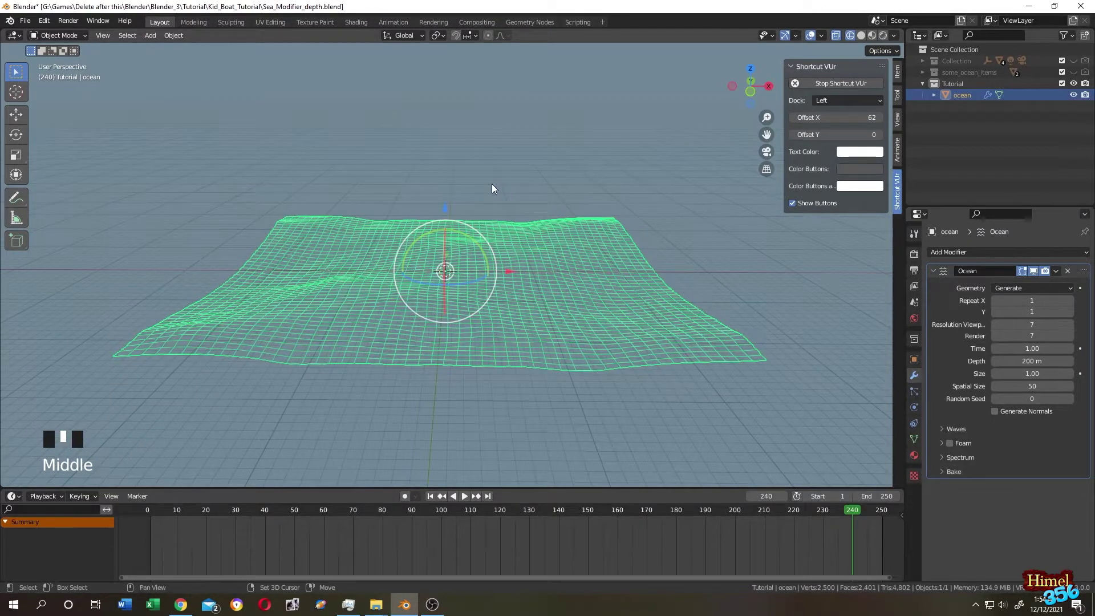
Add a cube mesh at the centre of the ocean surface.
{"action": "key", "text": "shift+a"}
{"action": "mouse_move", "coordinate": [504, 185]}
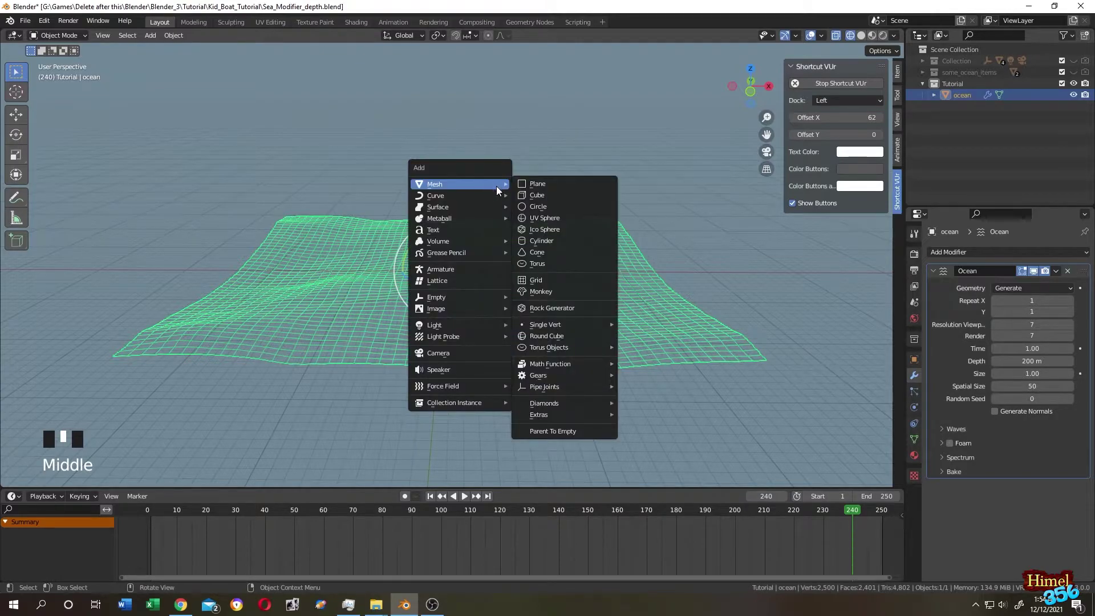
{"action": "left_click", "coordinate": [555, 195]}
{"action": "middle_click_drag", "start_coordinate": [539, 155], "coordinate": [539, 207]}
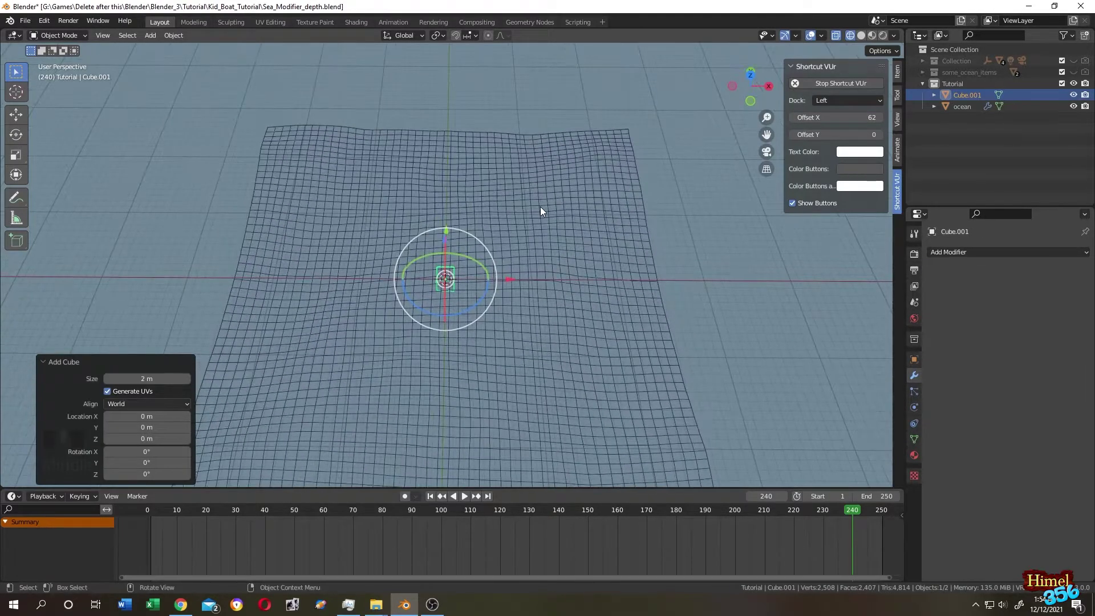
Scale the cube's mesh up in Edit Mode until its outline matches the ocean's square footprint in top view.
{"action": "key", "text": "Tab"}
{"action": "scroll", "coordinate": [540, 207], "scroll_direction": "down", "scroll_amount": 2}
{"action": "middle_click_drag", "start_coordinate": [523, 159], "coordinate": [517, 212]}
{"action": "key", "text": "KP_7"}
{"action": "key", "text": "s"}
{"action": "left_click", "coordinate": [674, 118]}
{"action": "key", "text": "s"}
{"action": "left_click", "coordinate": [686, 89]}
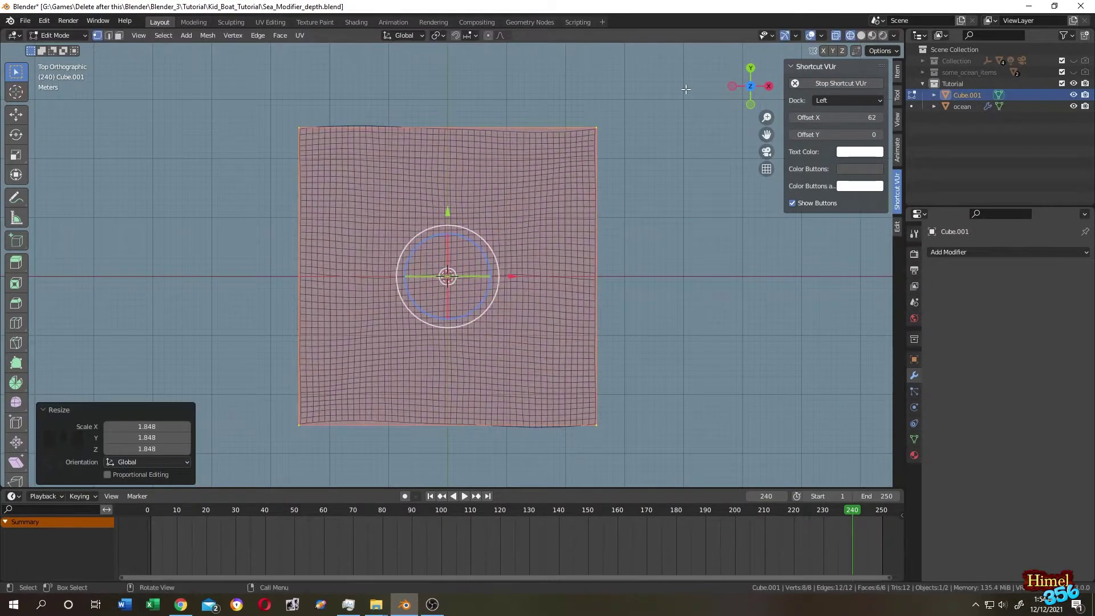
Select the cube's upper vertices and lower them along Z to the level of the ocean surface.
{"action": "key", "text": "KP_1"}
{"action": "left_click", "coordinate": [670, 109]}
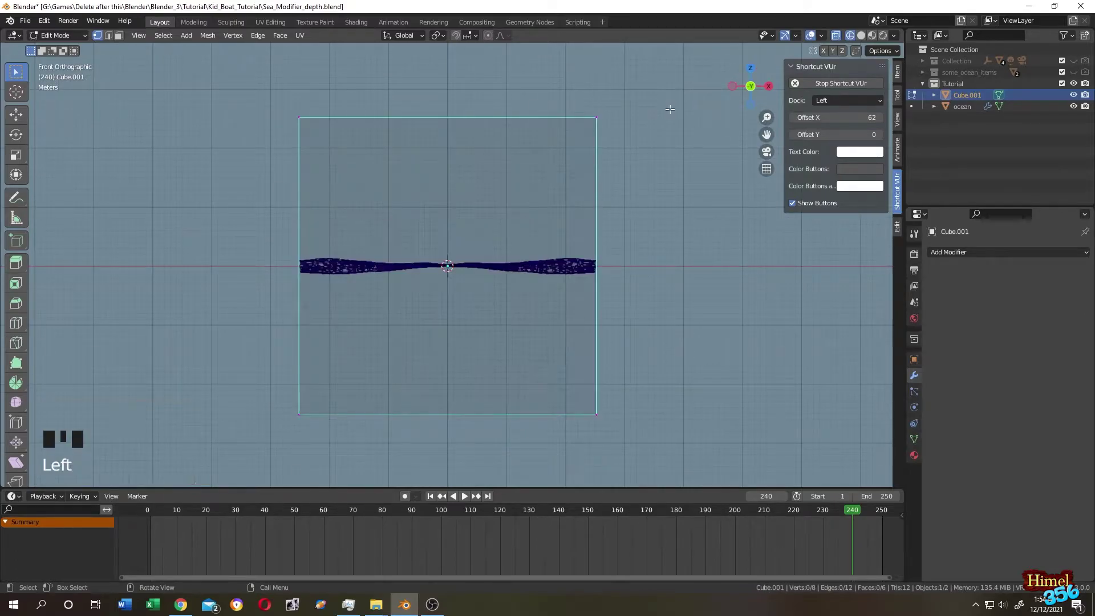
{"action": "middle_click_drag", "start_coordinate": [659, 101], "coordinate": [627, 126]}
{"action": "mouse_move", "coordinate": [166, 85]}
{"action": "left_mouse_down"}
{"action": "mouse_move", "coordinate": [387, 131]}
{"action": "mouse_move", "coordinate": [670, 147]}
{"action": "mouse_move", "coordinate": [688, 157]}
{"action": "left_mouse_up"}
{"action": "key", "text": "KP_1"}
{"action": "scroll", "coordinate": [688, 157], "scroll_direction": "down", "scroll_amount": 1}
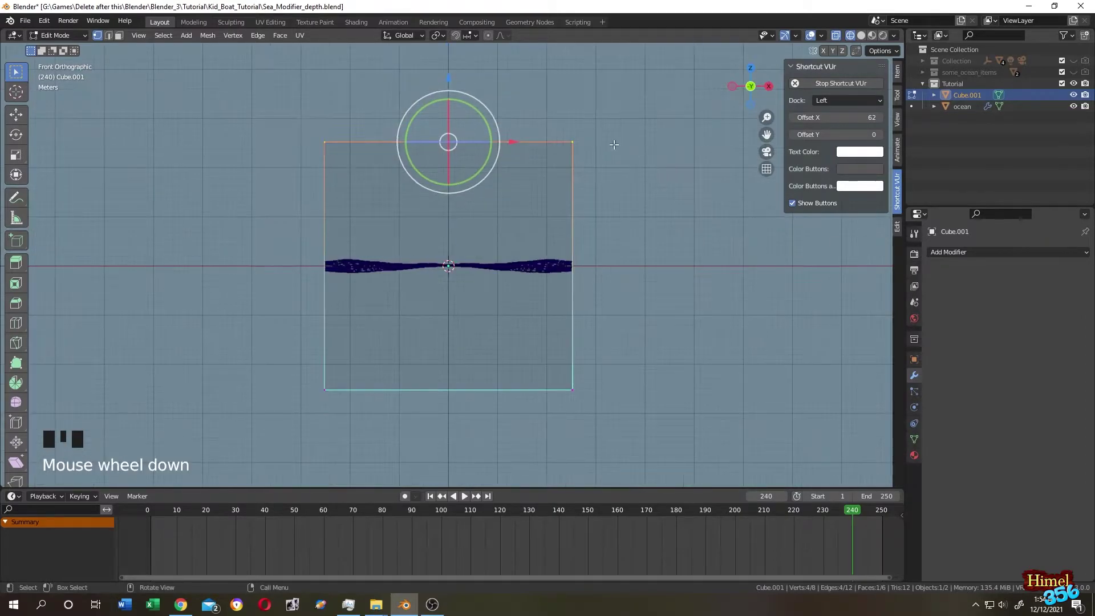
{"action": "left_click_drag", "start_coordinate": [447, 77], "coordinate": [445, 201]}
{"action": "left_click", "coordinate": [608, 145]}
Subdivide the cube's top face with 30 cuts and deselect everything.
{"action": "key", "text": "3"}
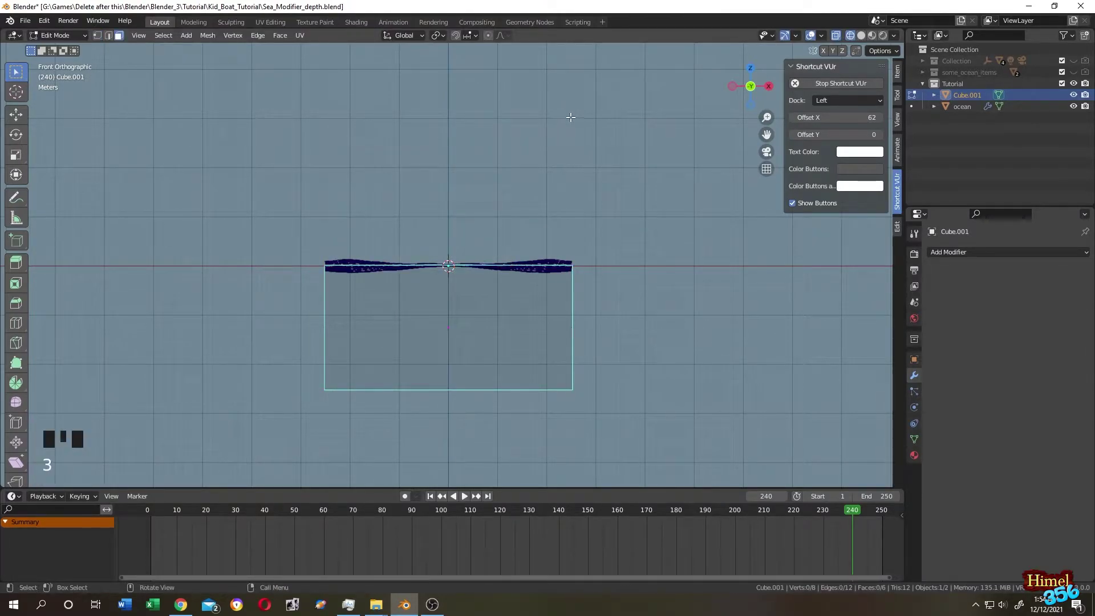
{"action": "middle_click_drag", "start_coordinate": [570, 117], "coordinate": [566, 166]}
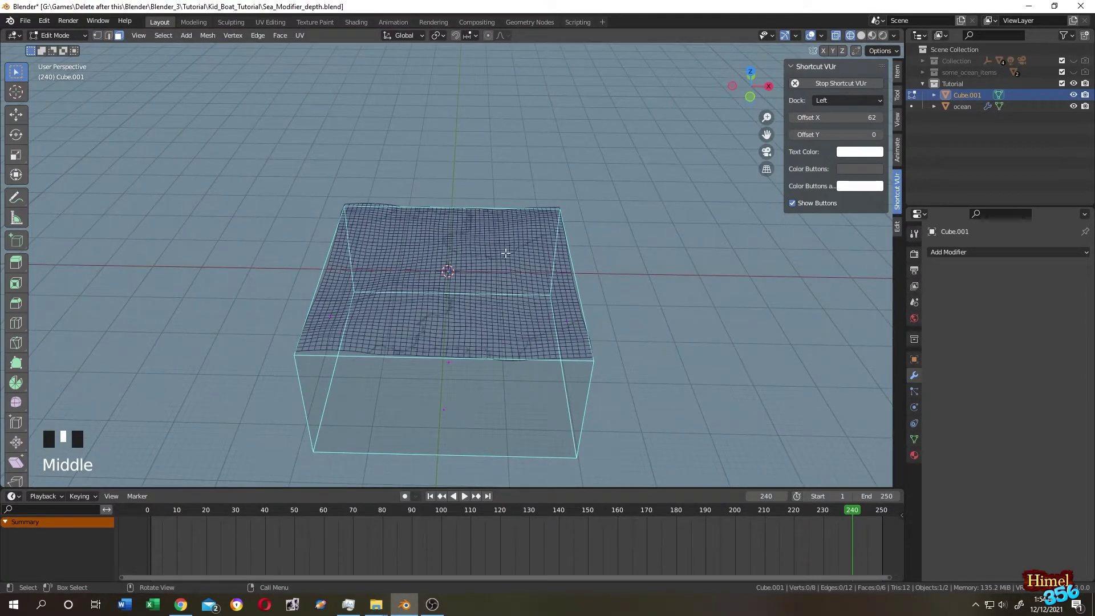
{"action": "left_click", "coordinate": [445, 271]}
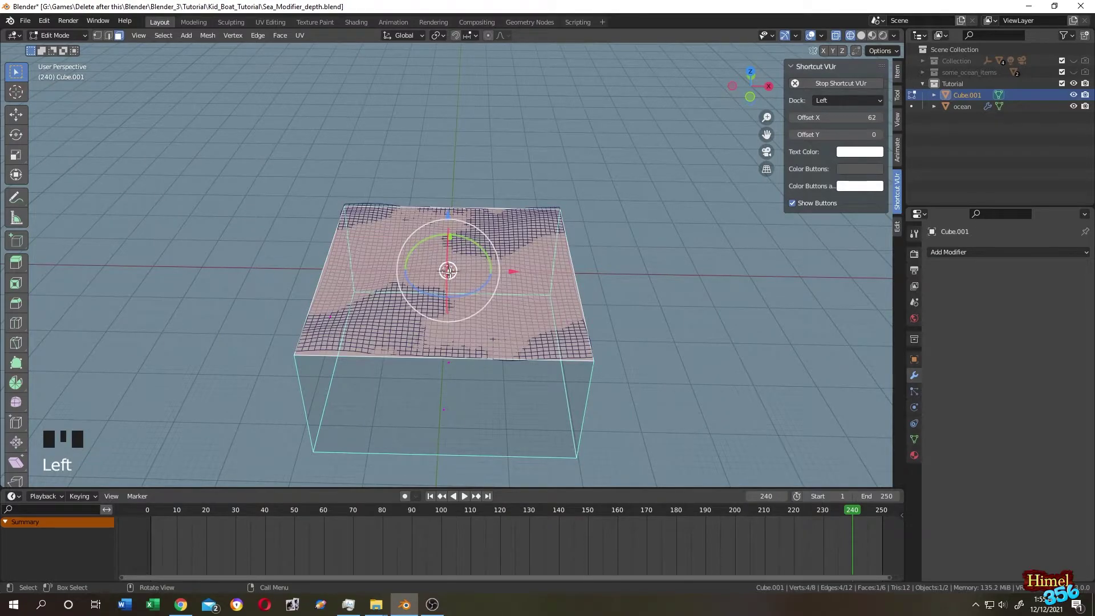
{"action": "right_click", "coordinate": [491, 243]}
{"action": "left_click", "coordinate": [527, 245]}
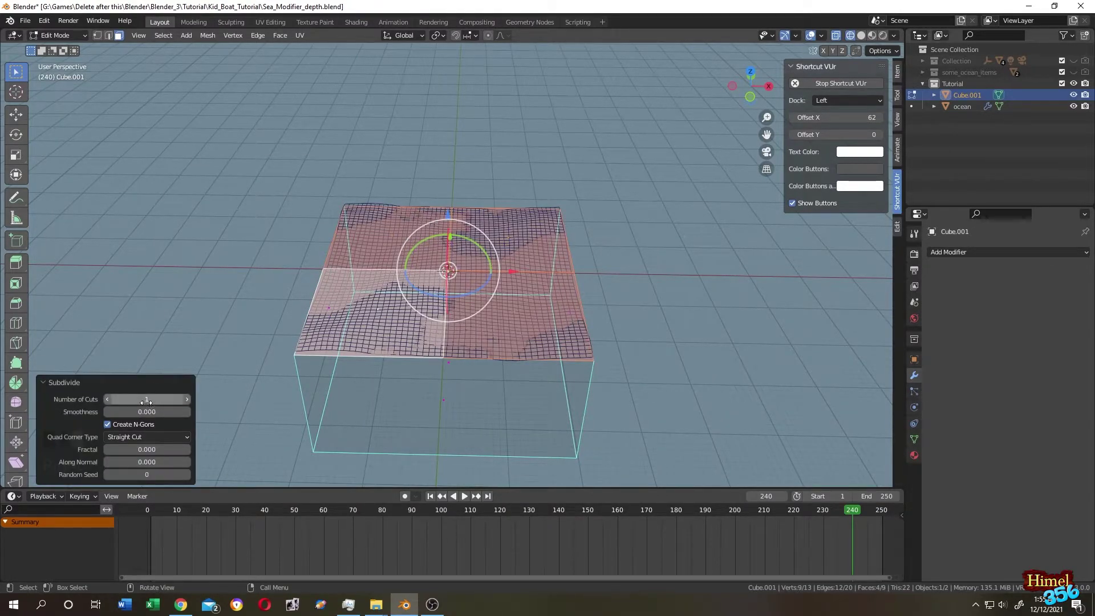
{"action": "left_click", "coordinate": [147, 399]}
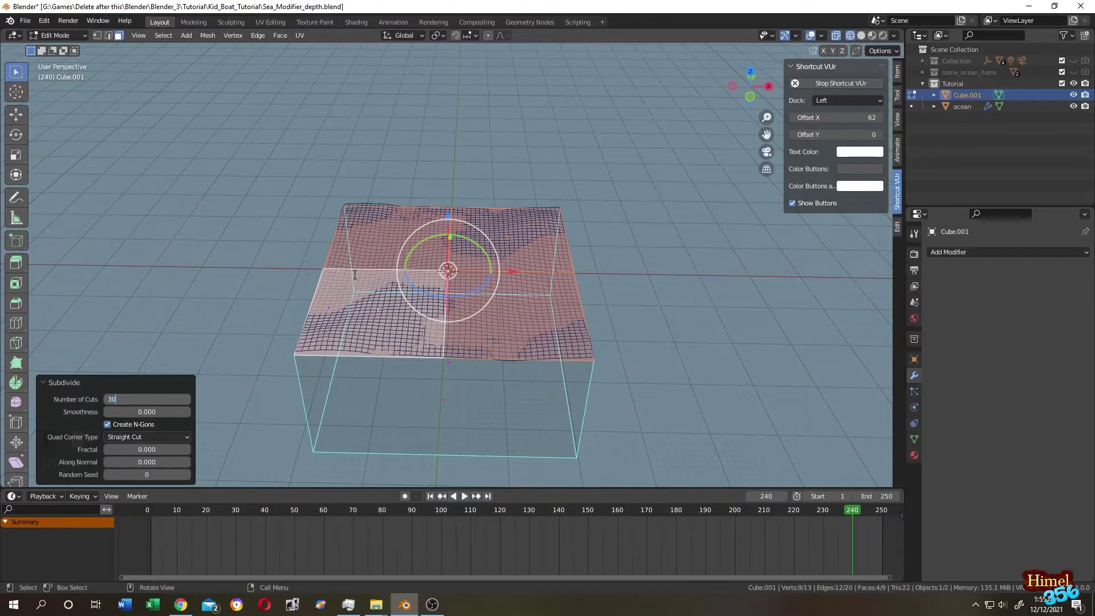
{"action": "type", "text": "30"}
{"action": "key", "text": "Return"}
{"action": "key", "text": "alt+a"}
{"action": "middle_click_drag", "start_coordinate": [354, 275], "coordinate": [603, 196]}
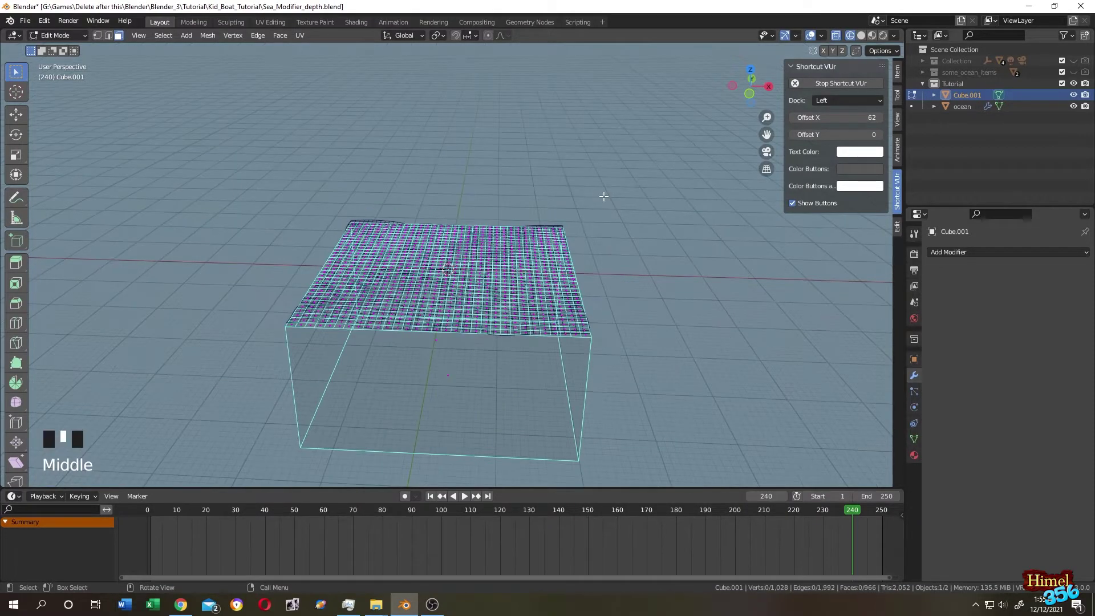
Select all vertices of the cube's subdivided top and assign them to a new vertex group.
{"action": "key", "text": "KP_1"}
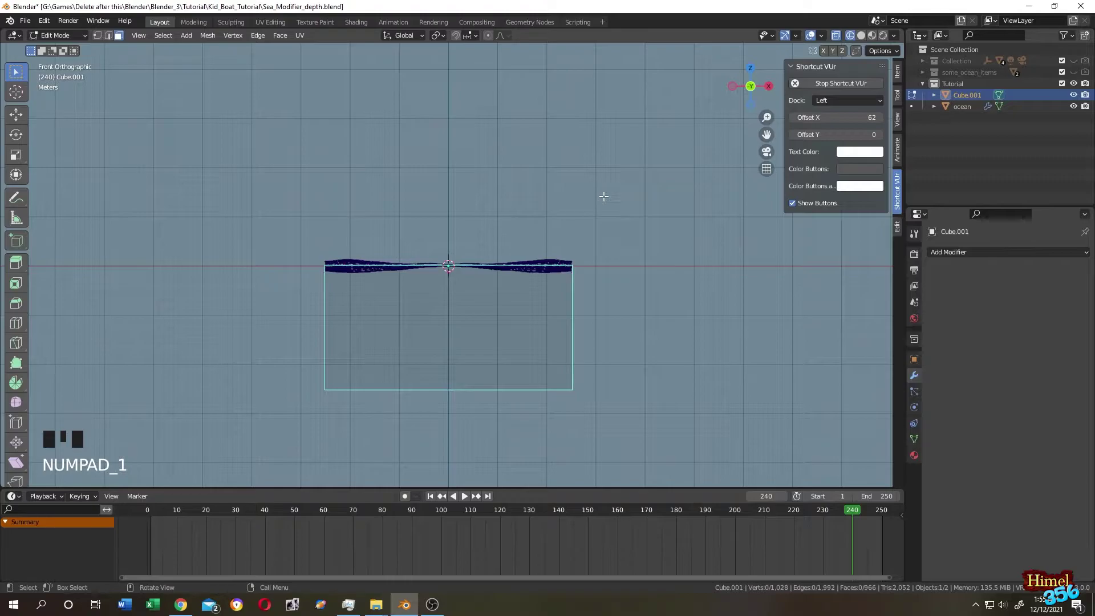
{"action": "key", "text": "1"}
{"action": "left_click_drag", "start_coordinate": [257, 232], "coordinate": [638, 290]}
{"action": "middle_click_drag", "start_coordinate": [556, 92], "coordinate": [552, 116]}
{"action": "key", "text": "ctrl+g"}
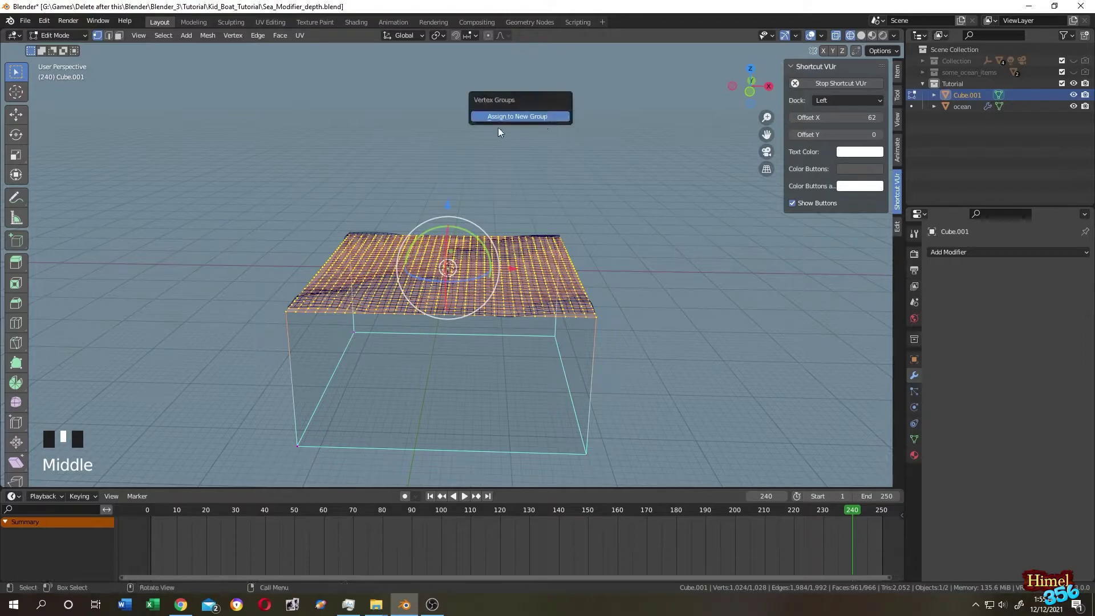
{"action": "left_click", "coordinate": [508, 117]}
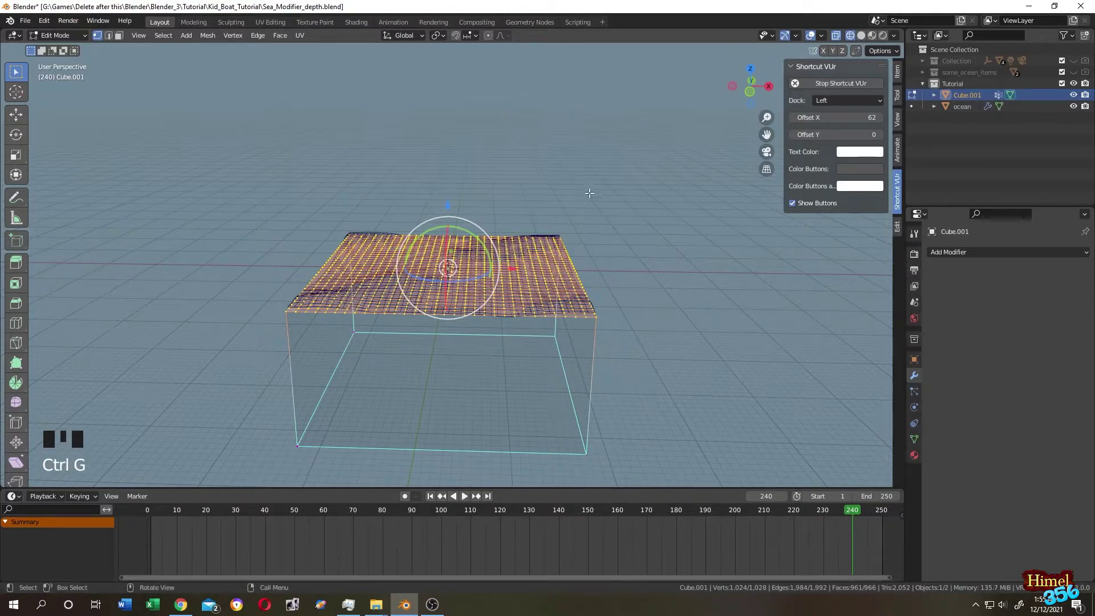
Rename the cube's new vertex group to "surface" and return to Object Mode.
{"action": "middle_click_drag", "start_coordinate": [587, 185], "coordinate": [587, 179]}
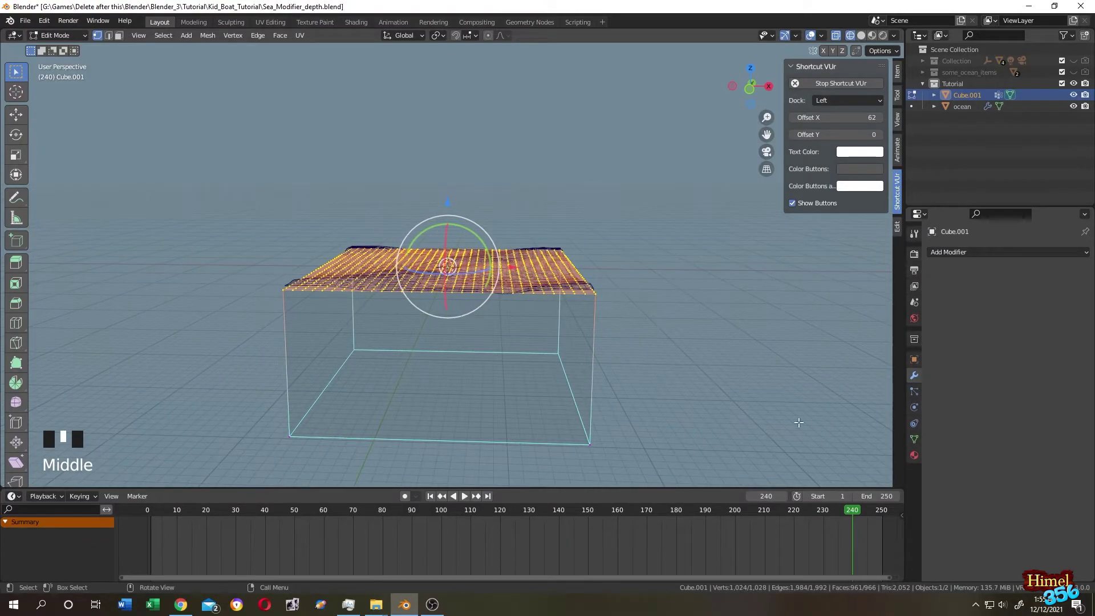
{"action": "left_click", "coordinate": [913, 438]}
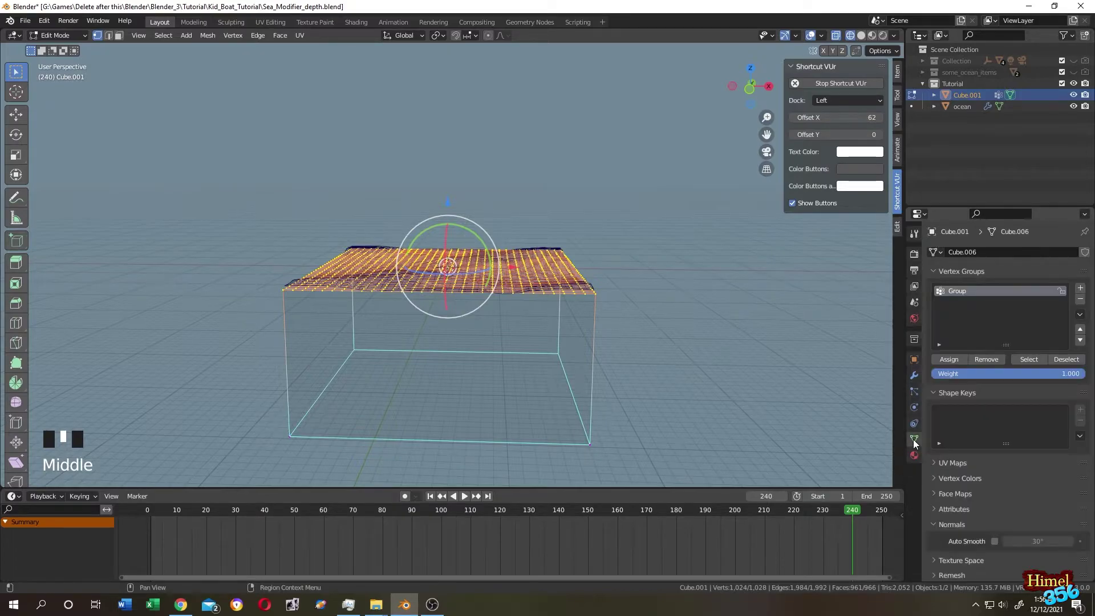
{"action": "double_click", "coordinate": [963, 291]}
{"action": "type", "text": "surface"}
{"action": "left_click", "coordinate": [275, 164]}
{"action": "key", "text": "Tab"}
Add a Shrinkwrap modifier to the cube with the ocean object as its target.
{"action": "left_click", "coordinate": [605, 314]}
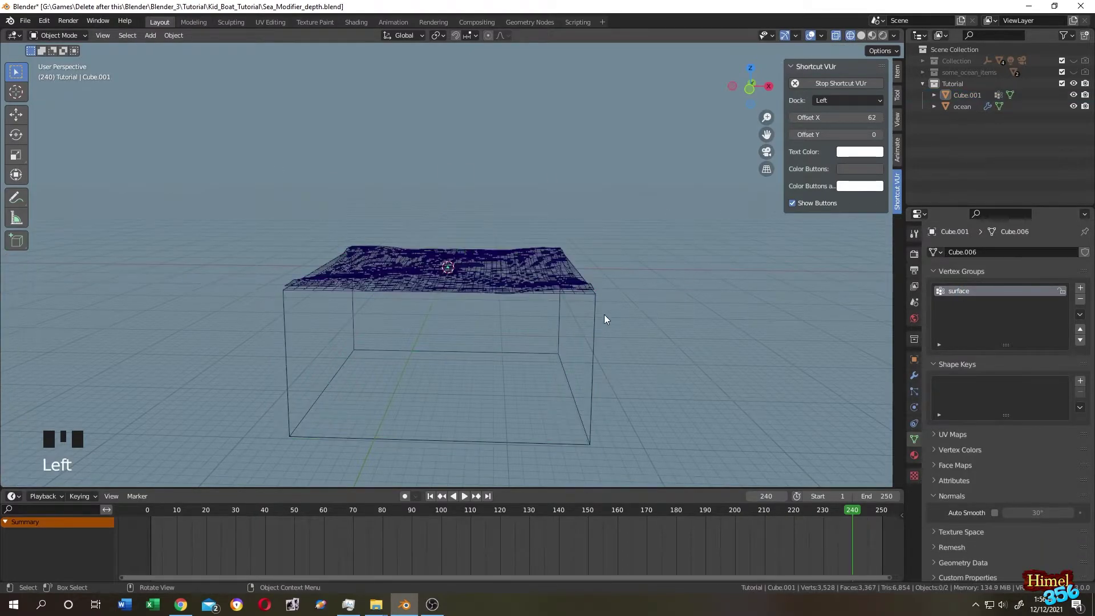
{"action": "left_click", "coordinate": [594, 305]}
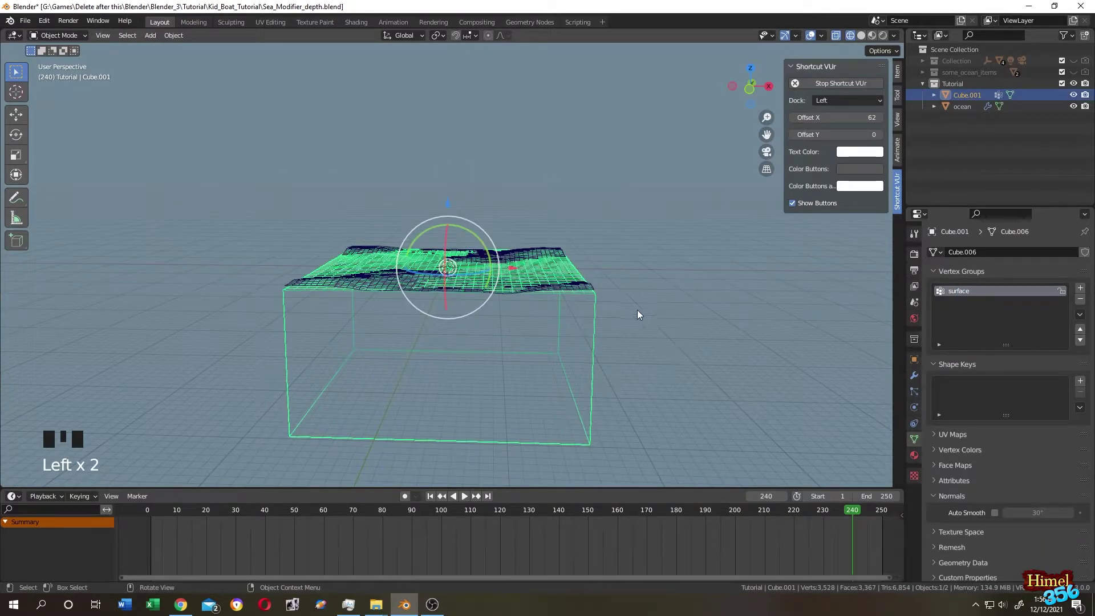
{"action": "left_click", "coordinate": [914, 376]}
{"action": "left_click", "coordinate": [978, 254]}
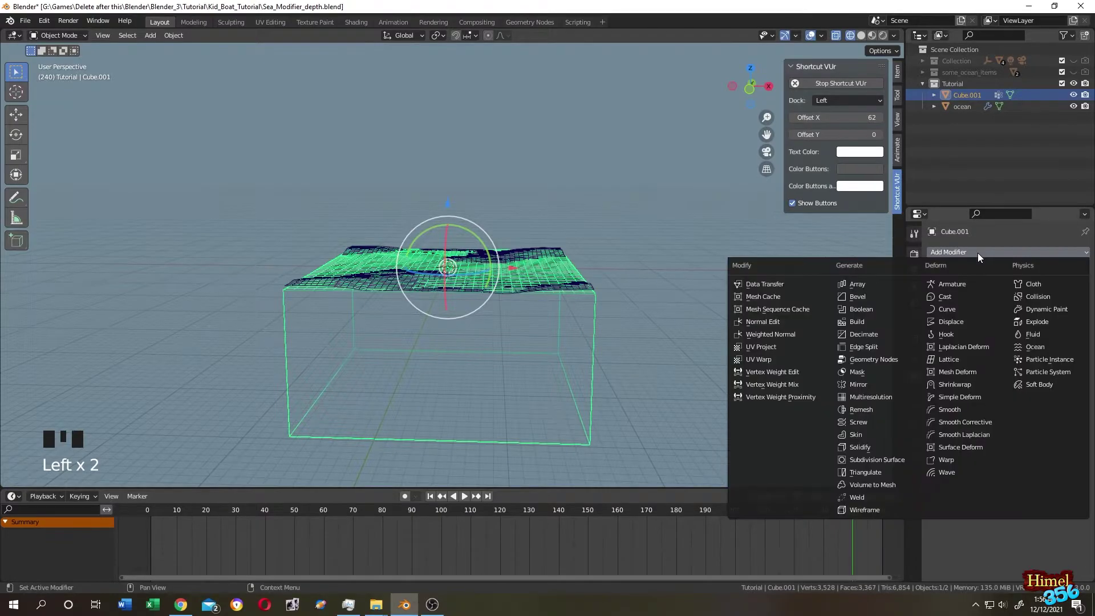
{"action": "left_click", "coordinate": [965, 386]}
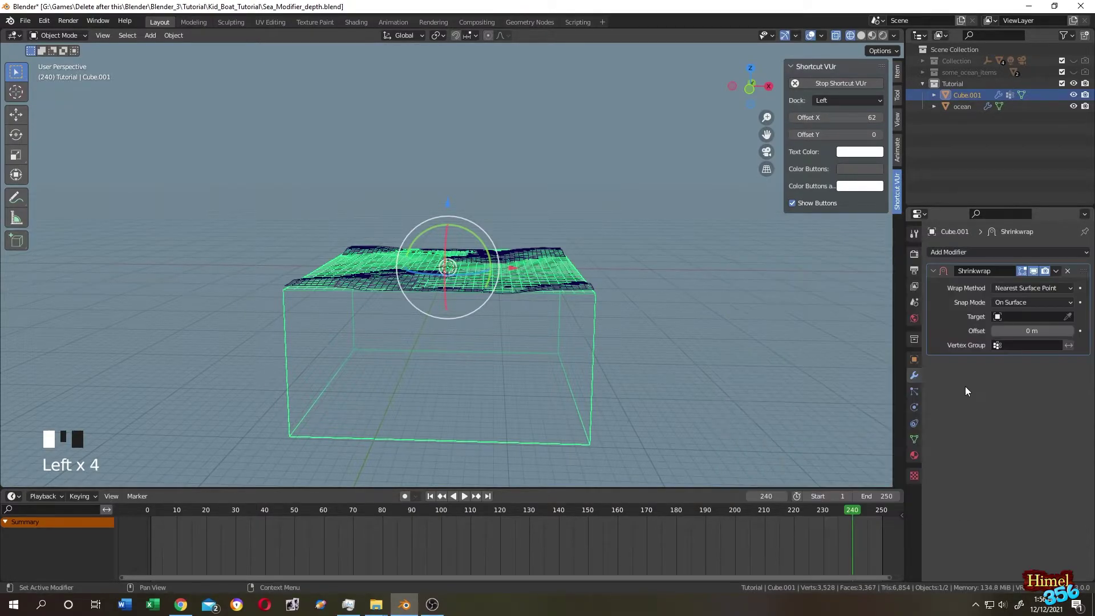
{"action": "left_click", "coordinate": [1063, 318]}
{"action": "left_click", "coordinate": [999, 368]}
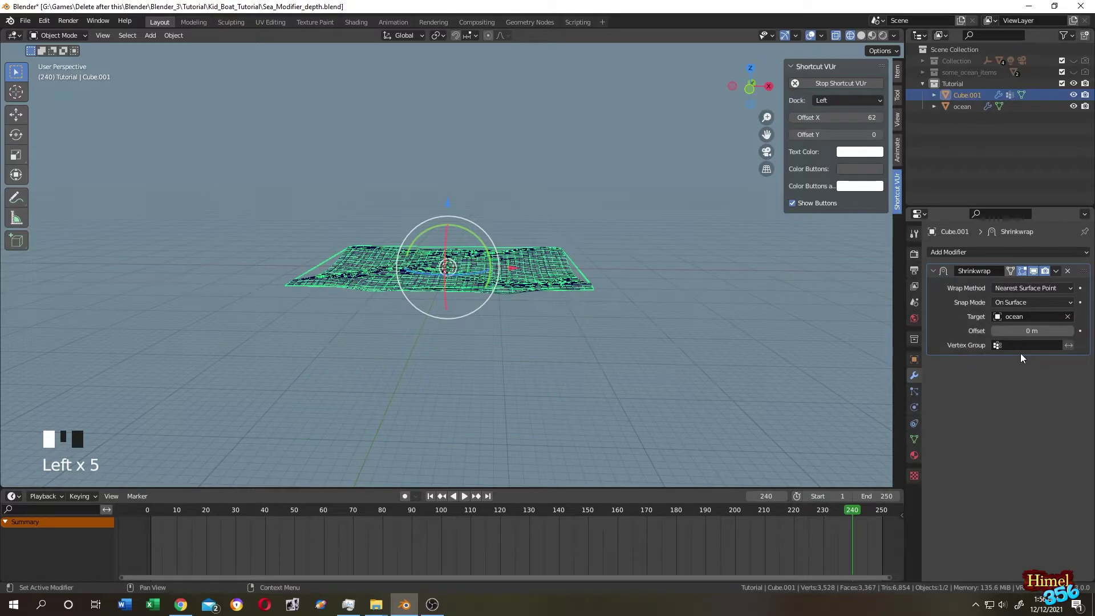
Limit the cube's Shrinkwrap modifier to the "surface" vertex group and deselect the cube.
{"action": "left_click", "coordinate": [1007, 345]}
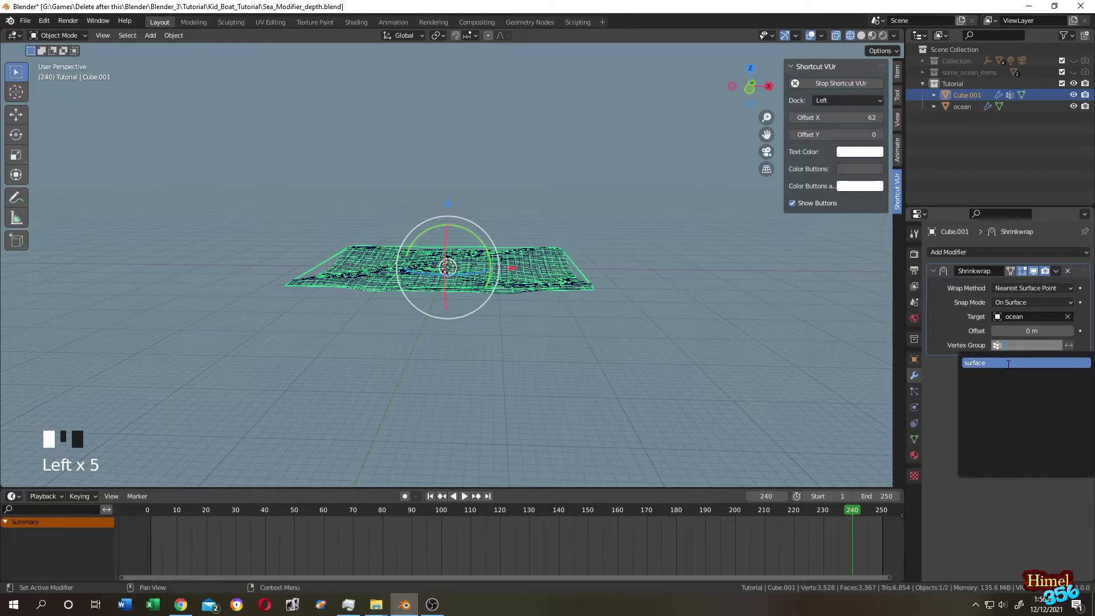
{"action": "left_click", "coordinate": [1009, 363]}
{"action": "left_click", "coordinate": [777, 330]}
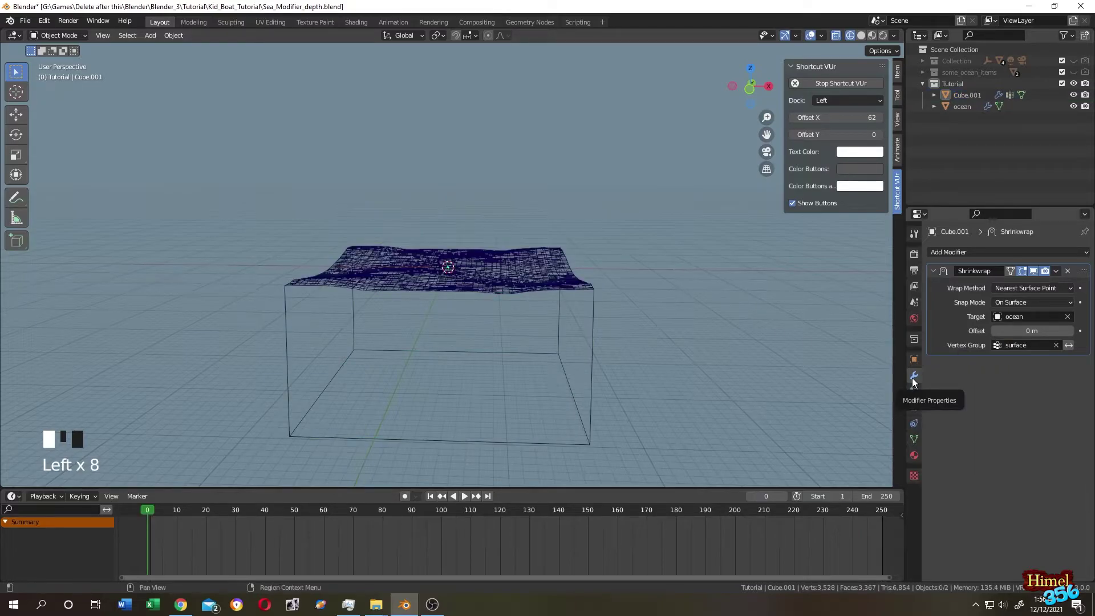
Select the ocean object and switch the viewport to Solid shading.
{"action": "left_click", "coordinate": [959, 106]}
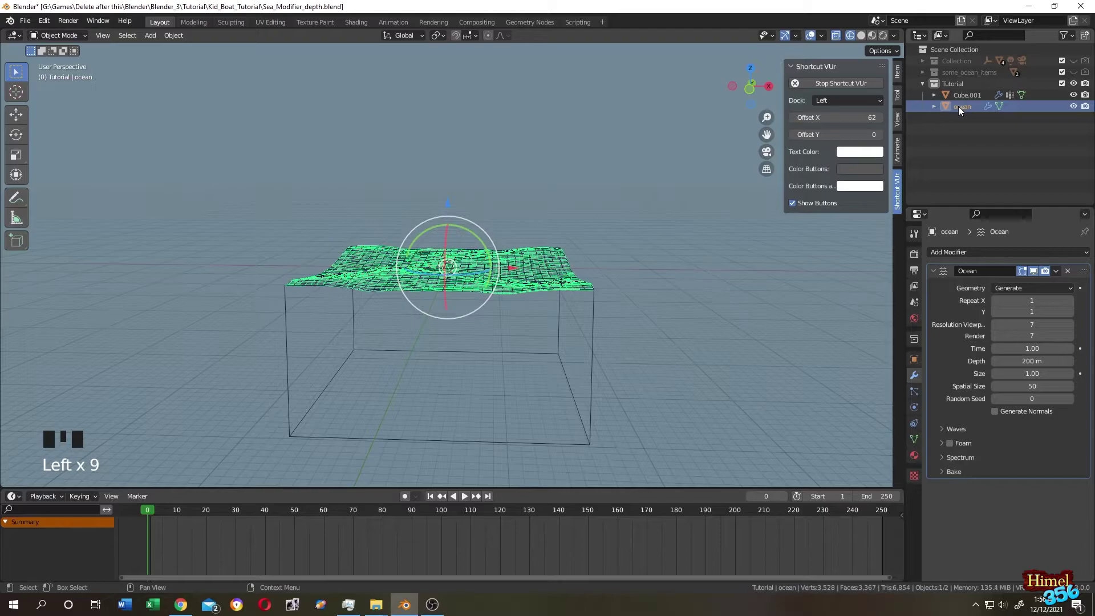
{"action": "left_click", "coordinate": [861, 35]}
{"action": "middle_click_drag", "start_coordinate": [453, 142], "coordinate": [650, 280]}
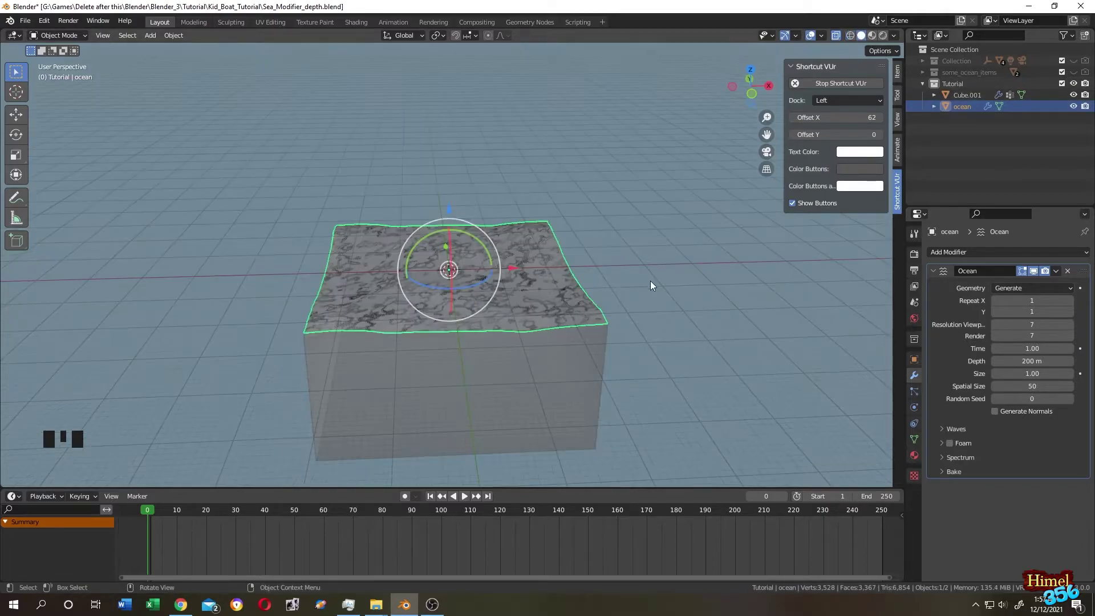
Keyframe the Ocean modifier's Time value of 1.00 at frame 0.
{"action": "left_click", "coordinate": [321, 511]}
{"action": "left_click_drag", "start_coordinate": [321, 510], "coordinate": [148, 513]}
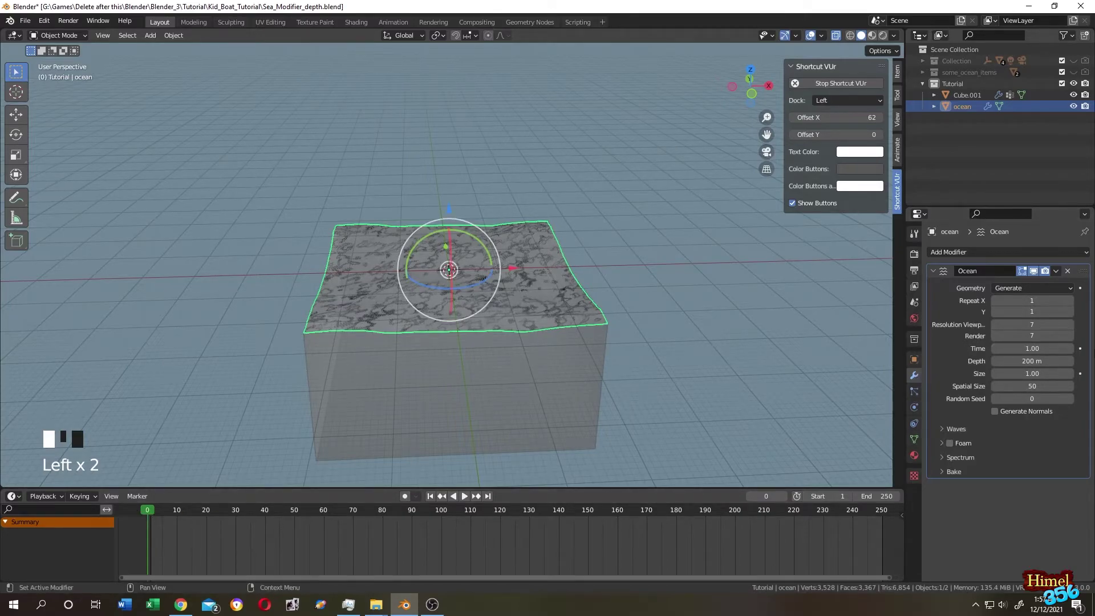
{"action": "left_click", "coordinate": [1080, 349]}
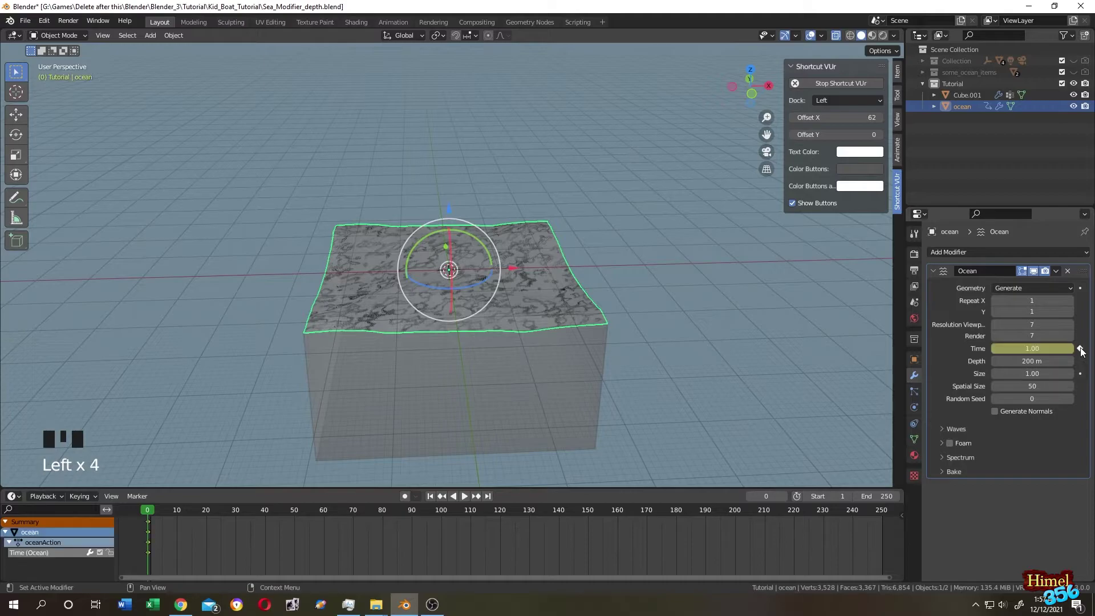
Keyframe the Ocean modifier's Time value of 10 at frame 250, and return to frame 0.
{"action": "left_click_drag", "start_coordinate": [148, 512], "coordinate": [881, 546]}
{"action": "left_click", "coordinate": [1048, 348]}
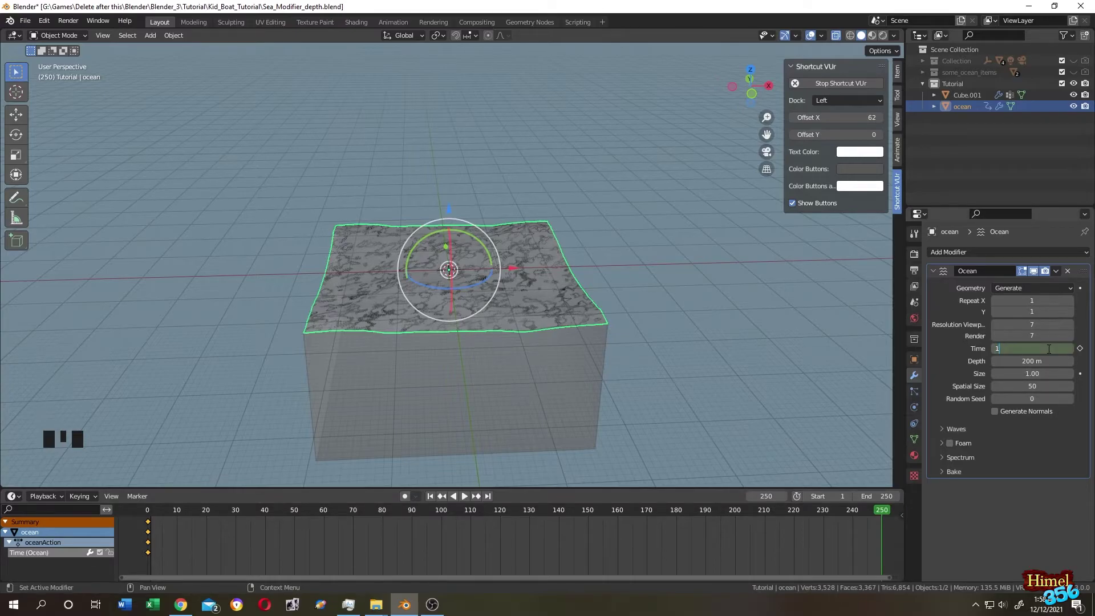
{"action": "type", "text": "10"}
{"action": "left_click", "coordinate": [1080, 348]}
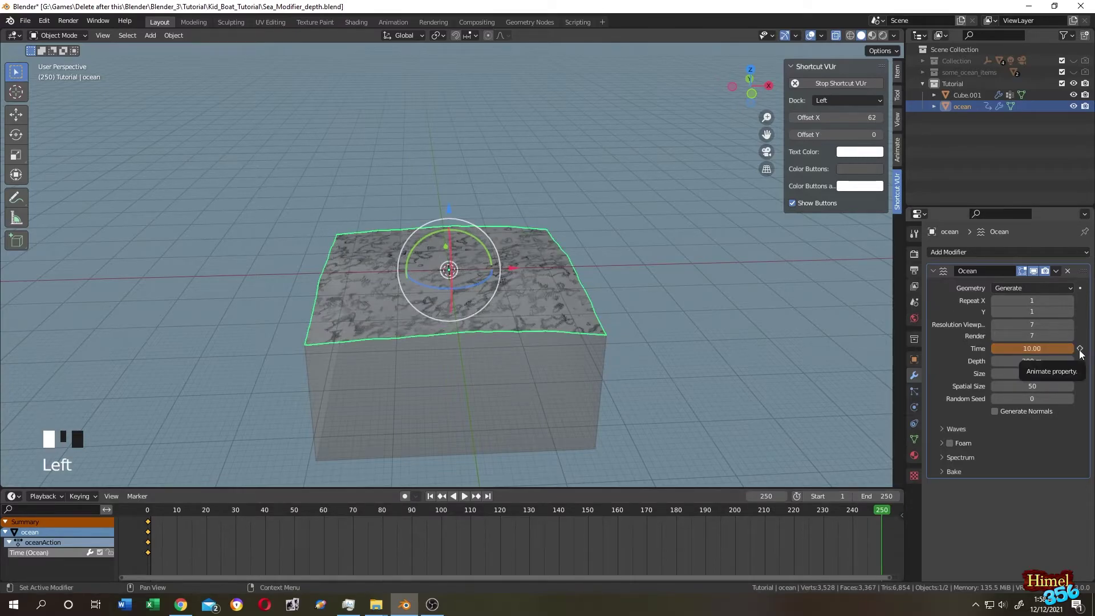
{"action": "left_click", "coordinate": [1078, 349]}
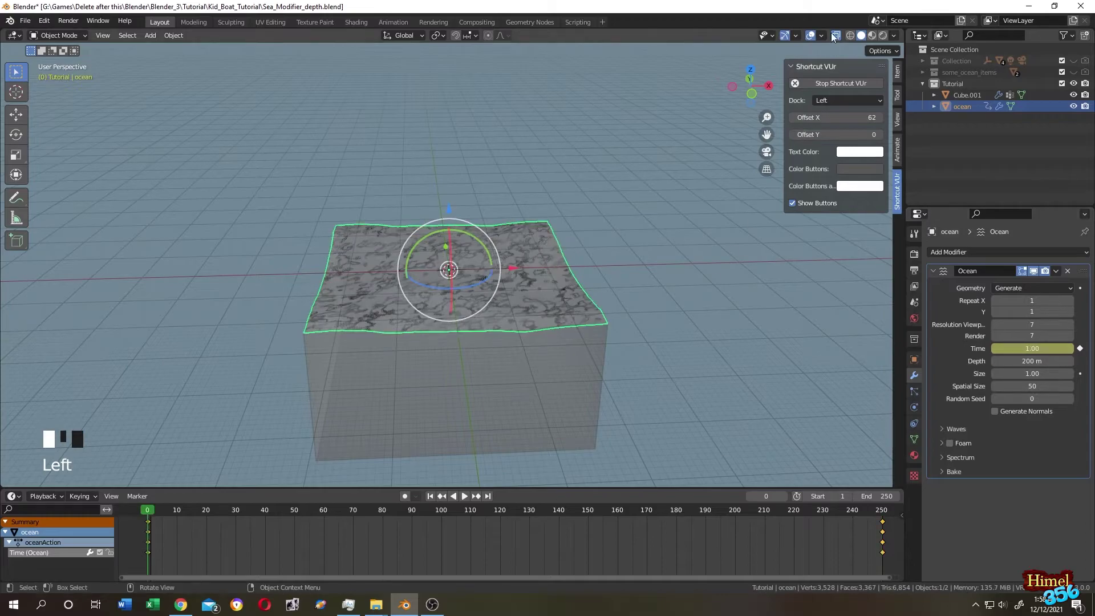
Turn off X-ray display and hide the ocean object in the viewport.
{"action": "left_click", "coordinate": [836, 36]}
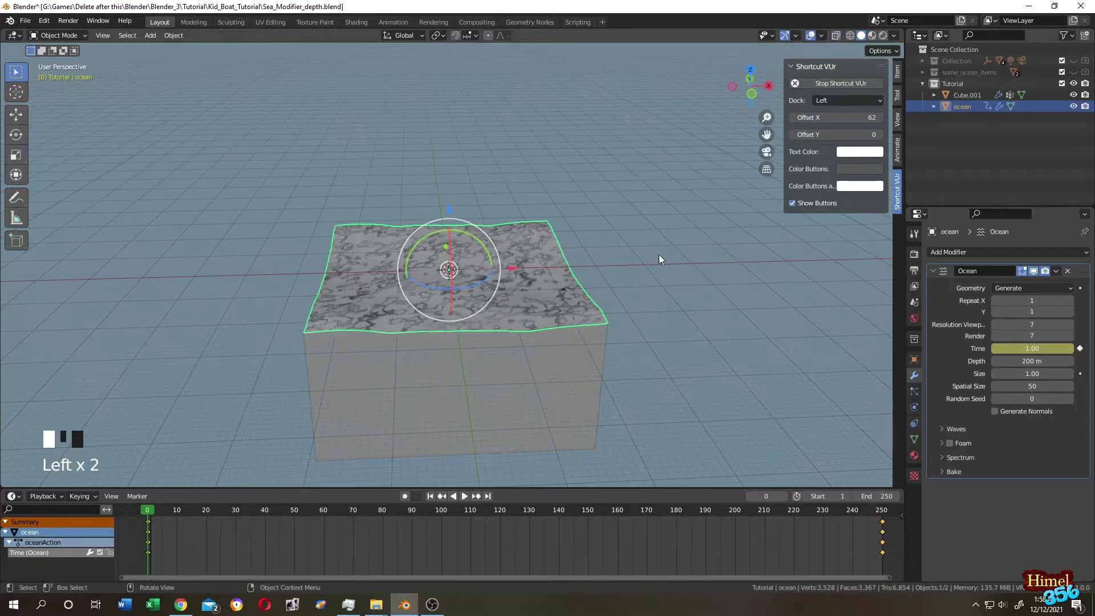
{"action": "left_click", "coordinate": [1008, 178]}
{"action": "left_click", "coordinate": [1074, 106]}
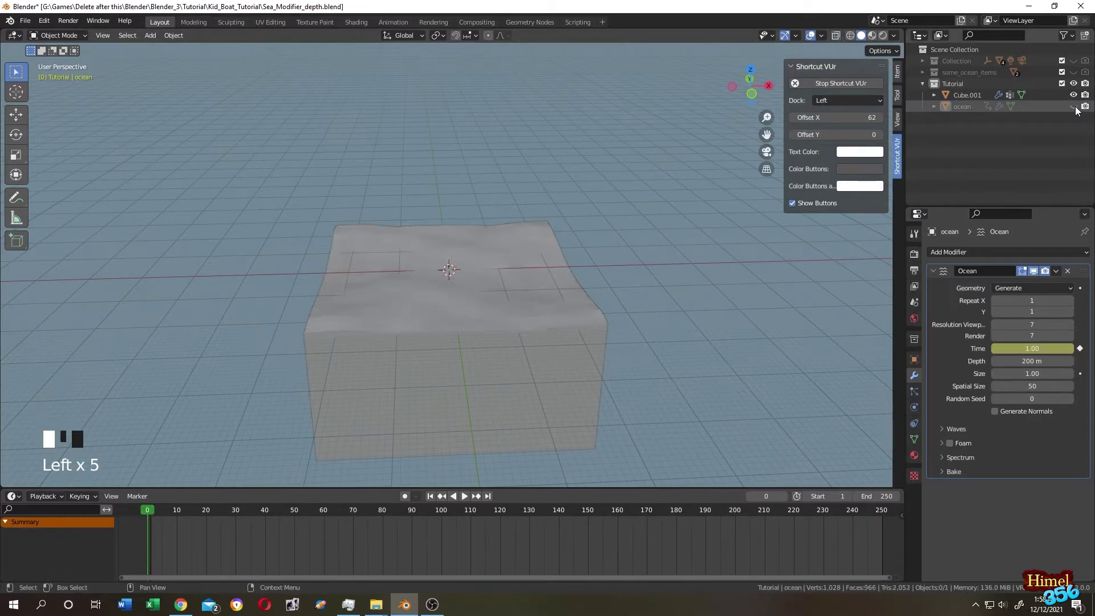
Shade the cube smooth and enable Auto Smooth for its normals at 30°.
{"action": "left_click", "coordinate": [488, 269]}
{"action": "right_click", "coordinate": [468, 255]}
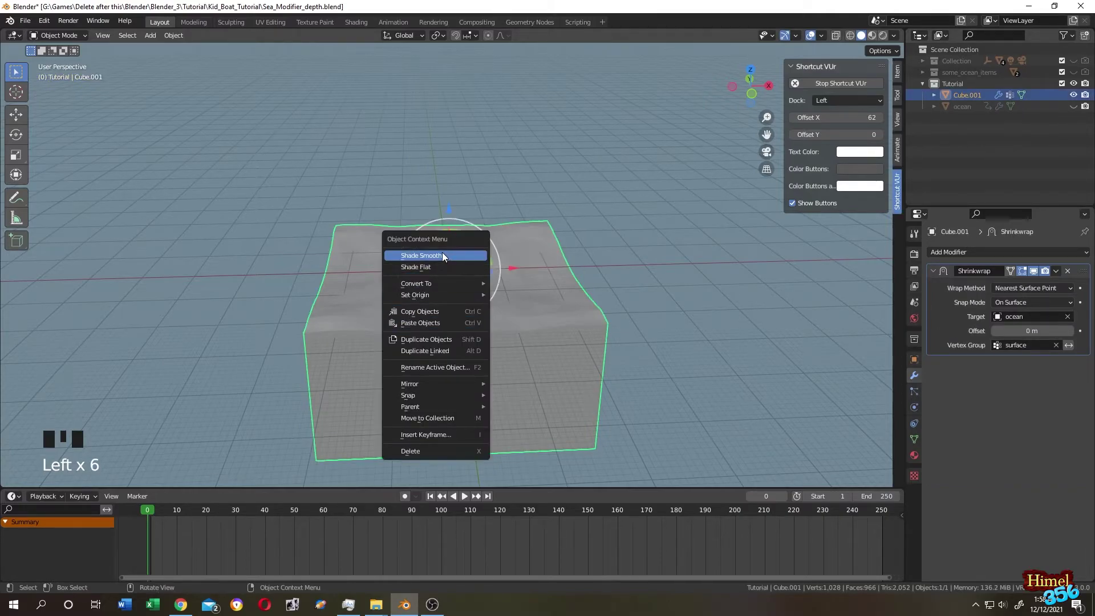
{"action": "left_click", "coordinate": [442, 254]}
{"action": "left_click", "coordinate": [913, 391]}
{"action": "left_click", "coordinate": [914, 440]}
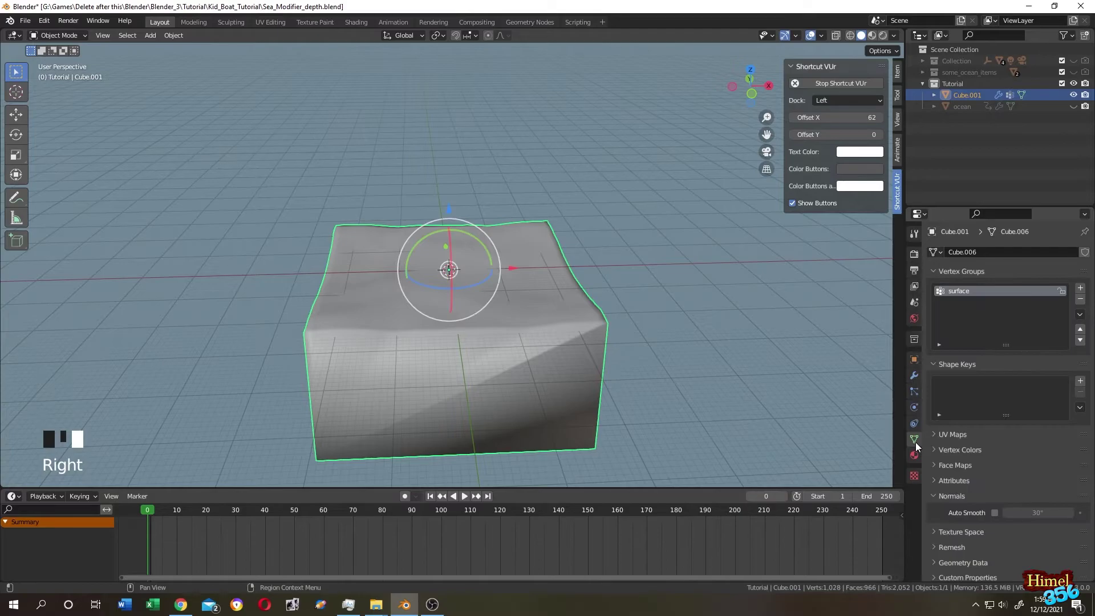
{"action": "left_click", "coordinate": [996, 512]}
{"action": "left_click", "coordinate": [690, 303]}
{"action": "middle_click_drag", "start_coordinate": [690, 299], "coordinate": [708, 301]}
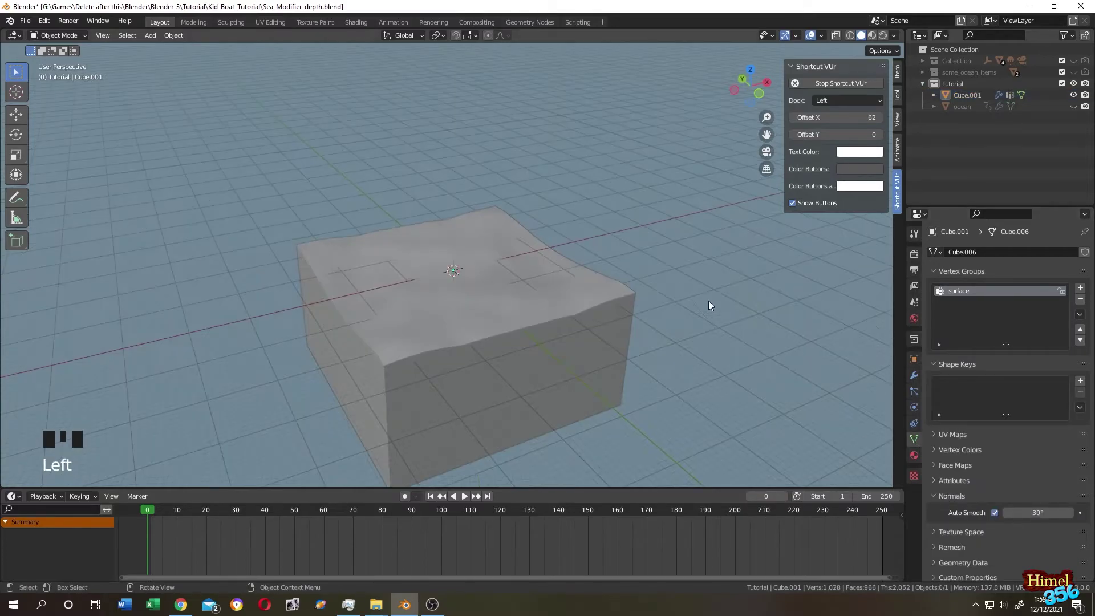
Give the cube a new material with light blue base color 56BDE7, shown in Material Preview shading.
{"action": "left_click", "coordinate": [582, 300]}
{"action": "left_click", "coordinate": [914, 455]}
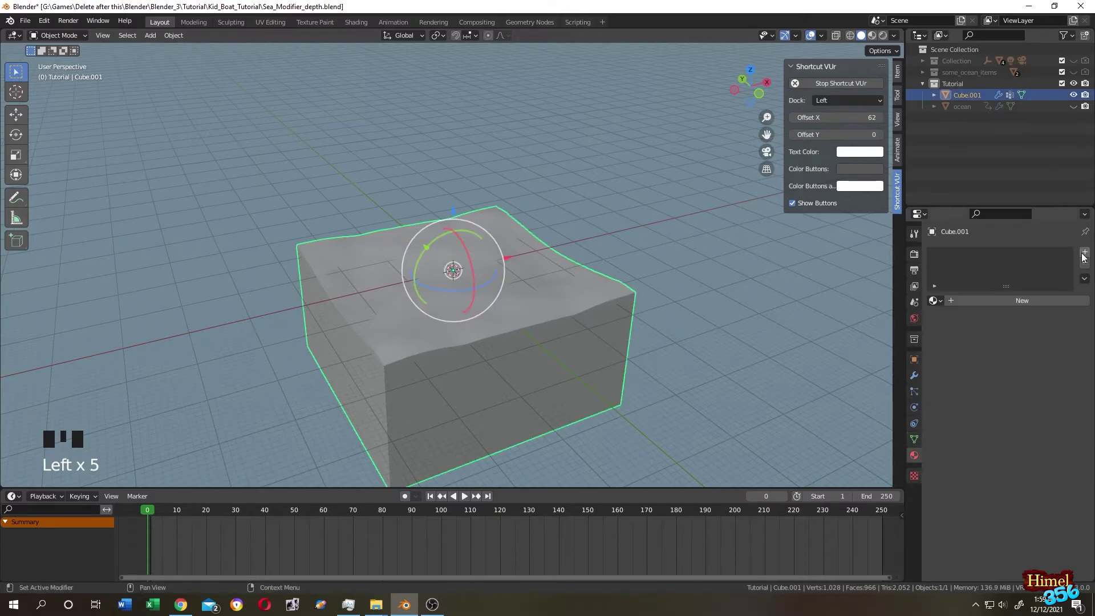
{"action": "left_click", "coordinate": [1045, 281]}
{"action": "left_click", "coordinate": [1010, 300]}
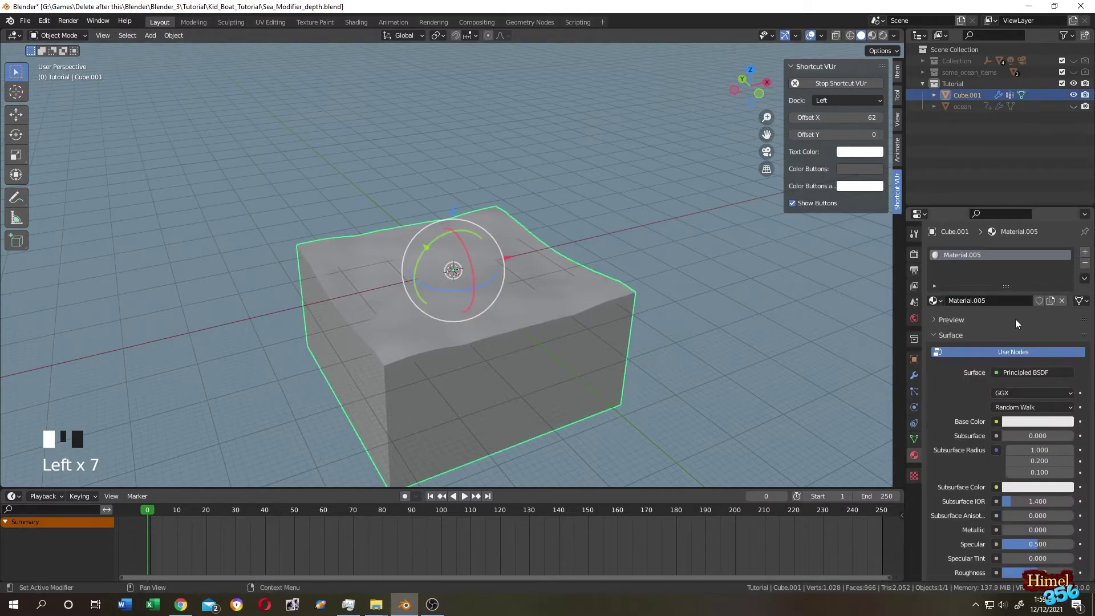
{"action": "left_click", "coordinate": [1037, 421]}
{"action": "left_click_drag", "start_coordinate": [1011, 297], "coordinate": [1017, 264]}
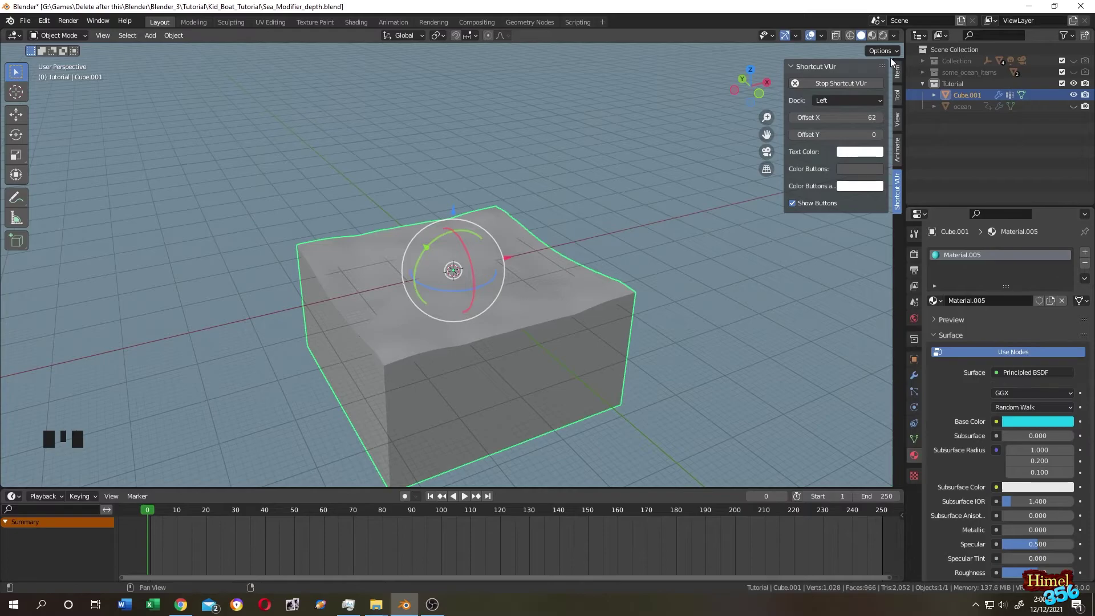
{"action": "left_click", "coordinate": [875, 37]}
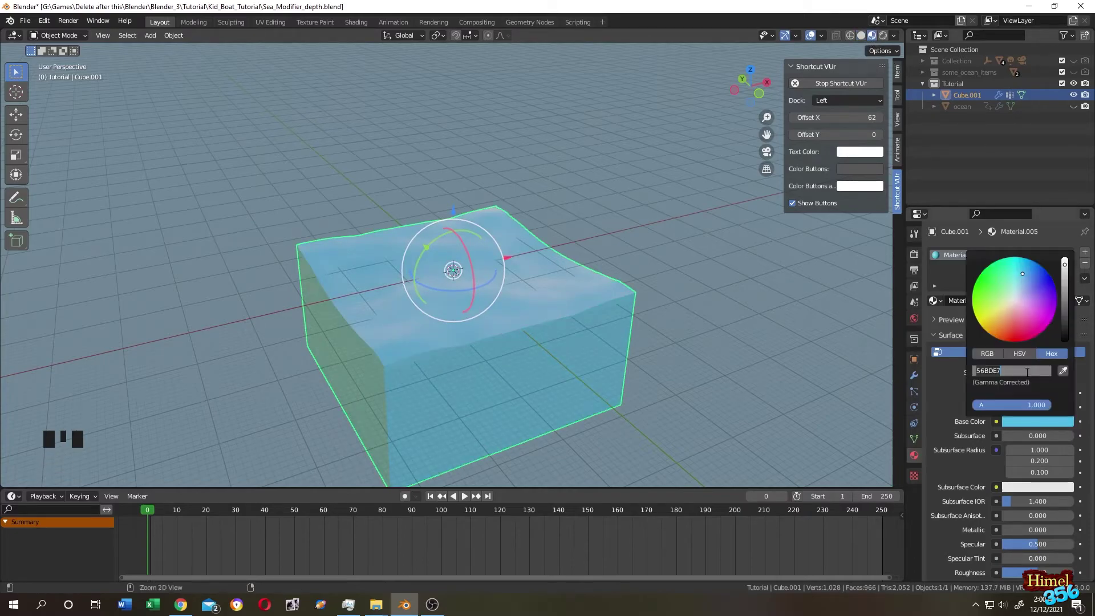
Set the material's emission to the same blue, 56BDE7, and lower its brightness to a dark teal.
{"action": "scroll", "coordinate": [973, 450], "scroll_direction": "down", "scroll_amount": 2}
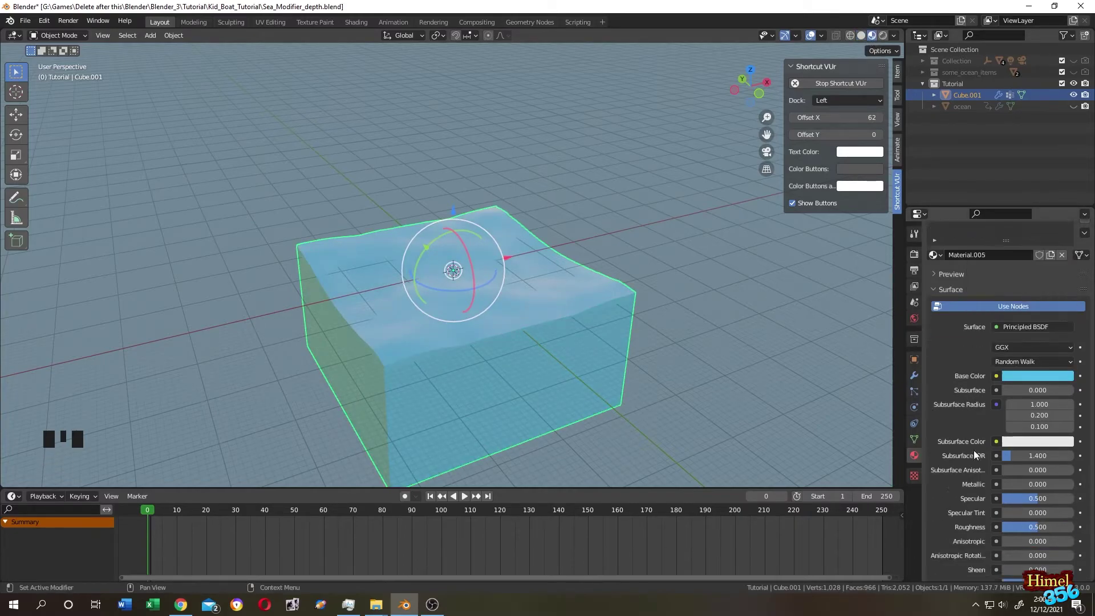
{"action": "scroll", "coordinate": [973, 450], "scroll_direction": "down", "scroll_amount": 9}
{"action": "left_click", "coordinate": [1051, 463]}
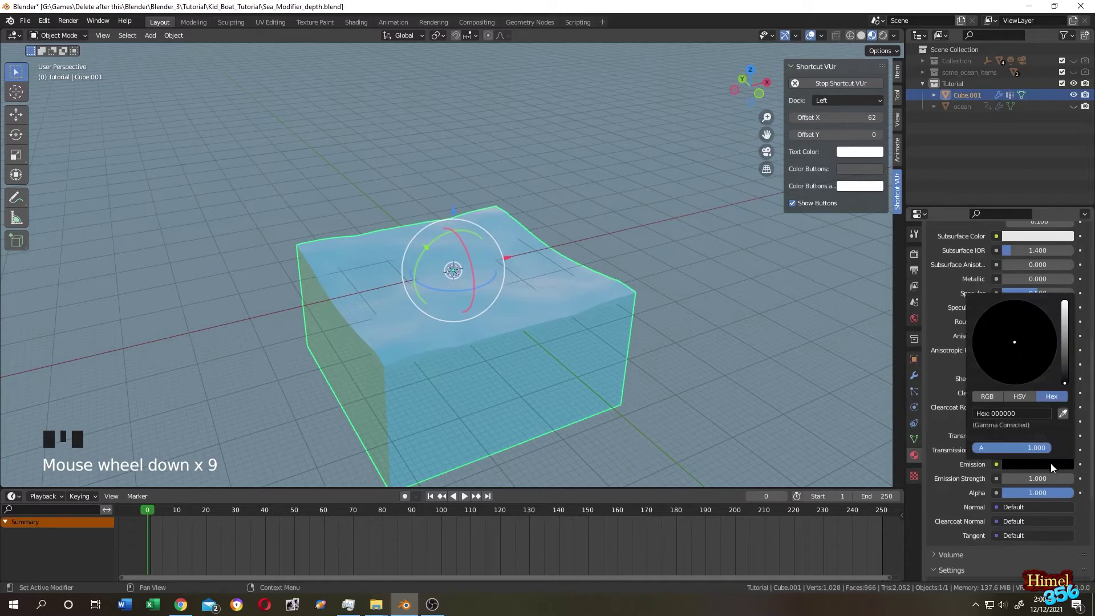
{"action": "type", "text": "56BDE7"}
{"action": "left_click", "coordinate": [1021, 418]}
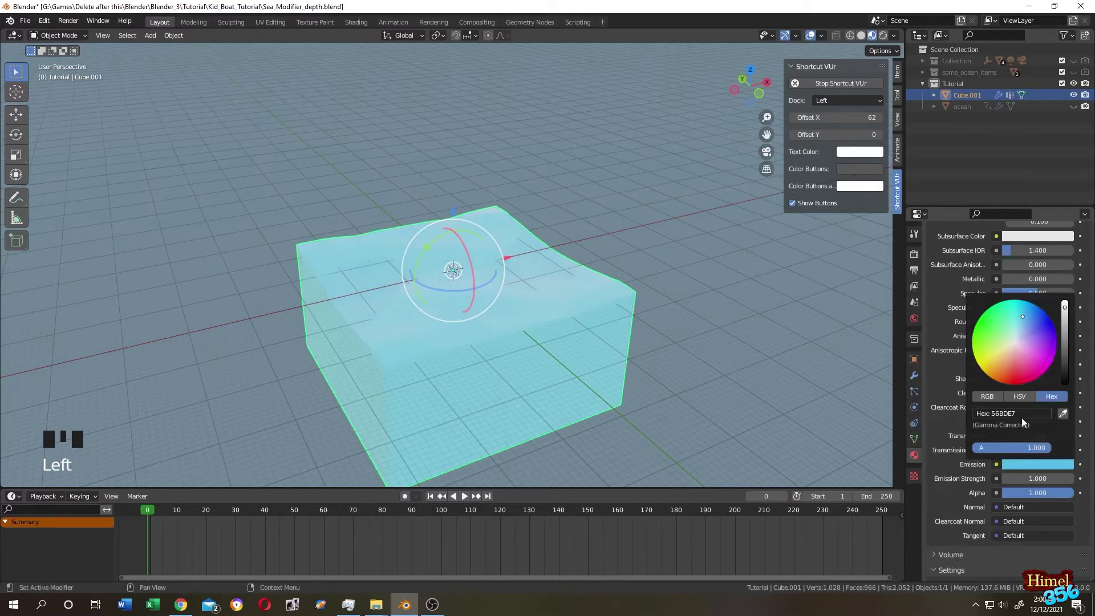
{"action": "left_click_drag", "start_coordinate": [1065, 308], "coordinate": [1065, 359]}
Set the material's Transmission to 1.000 and its Alpha to 0.95.
{"action": "left_click", "coordinate": [1038, 436]}
{"action": "left_click_drag", "start_coordinate": [1037, 436], "coordinate": [1074, 436]}
{"action": "left_click", "coordinate": [1061, 493]}
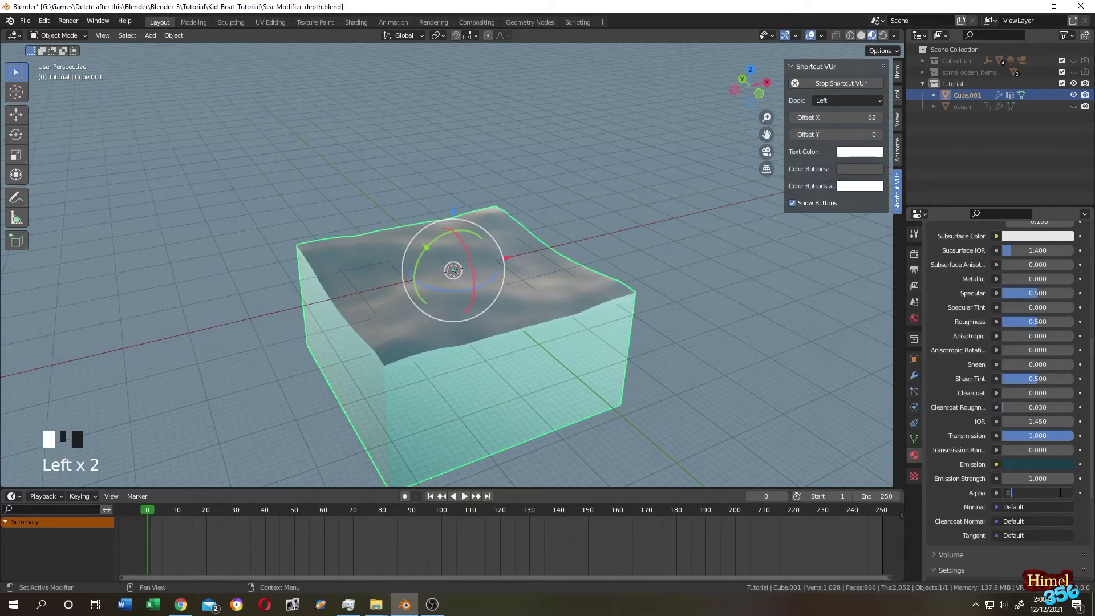
{"action": "type", "text": "0.95"}
{"action": "left_click", "coordinate": [1059, 492]}
Set the material's Blend Mode to Alpha Blend and turn off Show Backface.
{"action": "scroll", "coordinate": [940, 460], "scroll_direction": "down", "scroll_amount": 2}
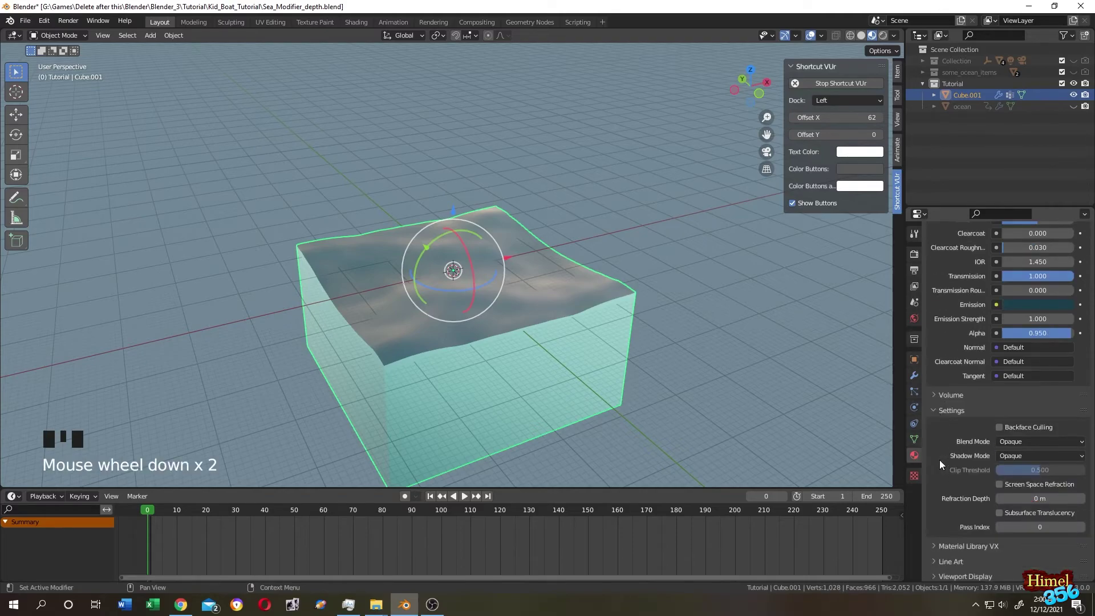
{"action": "left_click", "coordinate": [1021, 441]}
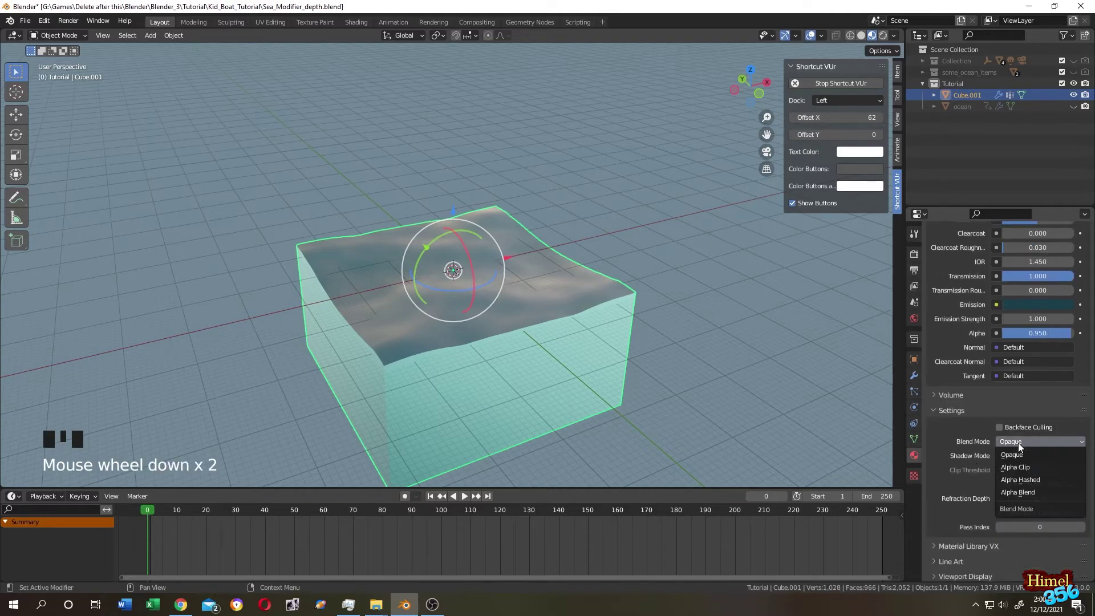
{"action": "left_click", "coordinate": [1015, 492]}
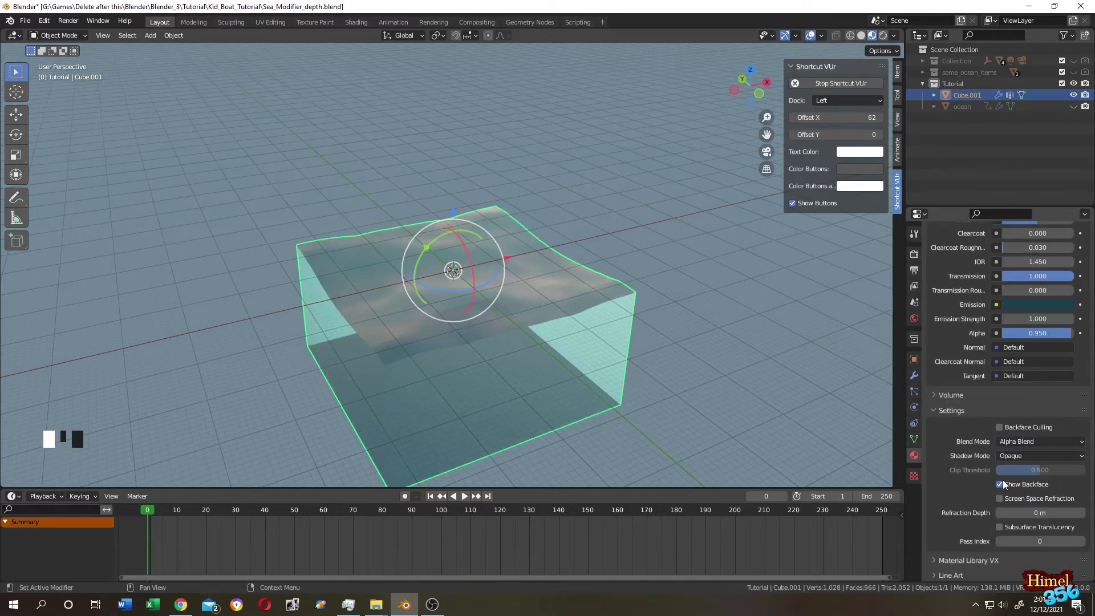
{"action": "left_click", "coordinate": [999, 484]}
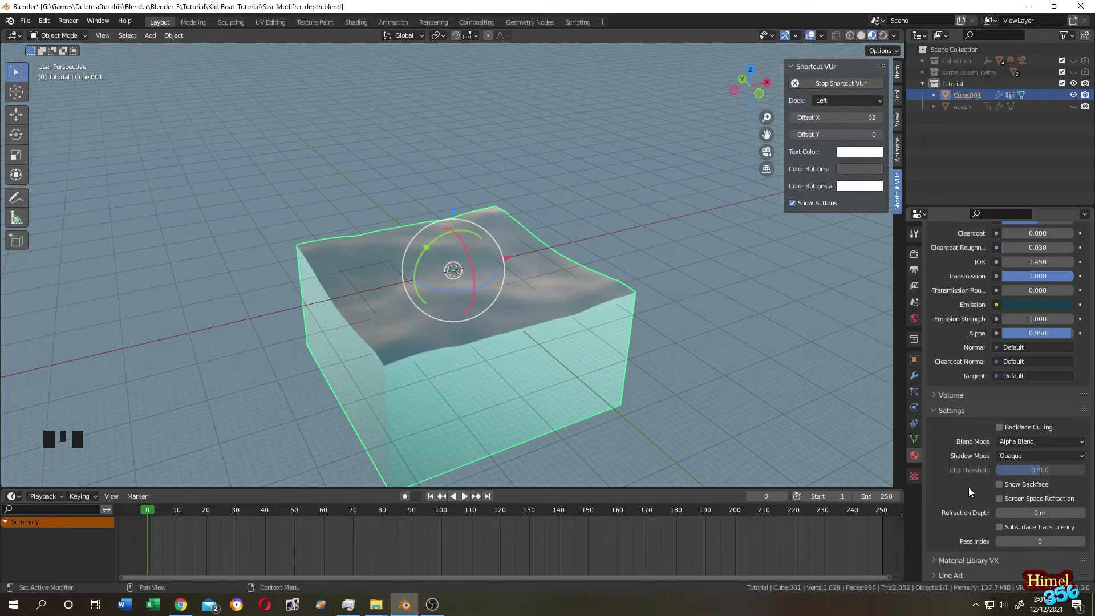
Enable Screen Space Refraction with an adjusted Refraction Depth for the material, and Screen Space Reflections with Refraction in the render settings.
{"action": "left_click", "coordinate": [1002, 498]}
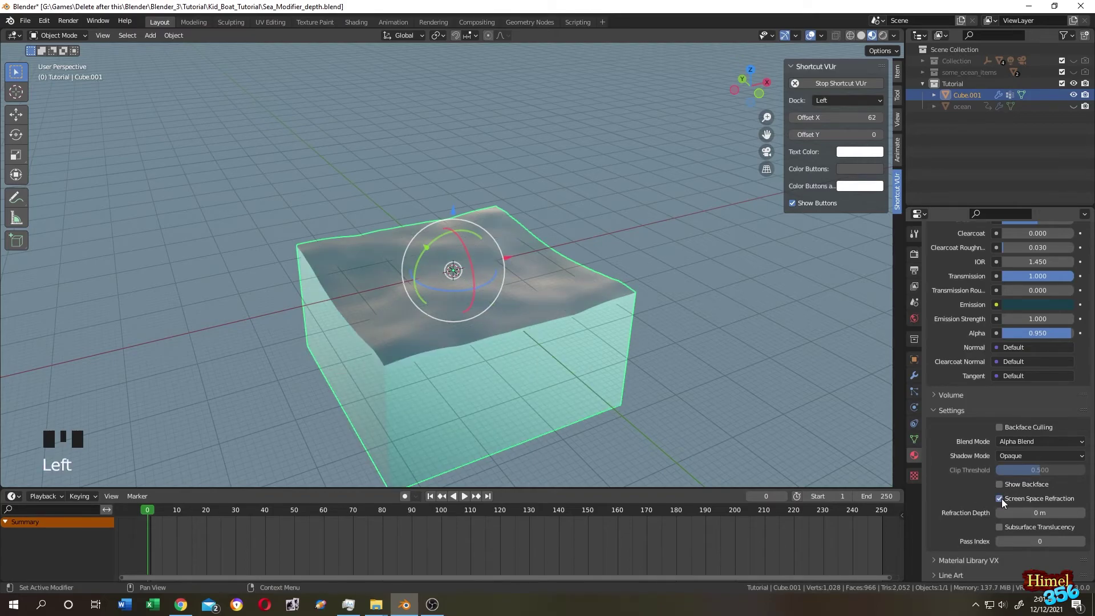
{"action": "mouse_move", "coordinate": [1031, 512]}
{"action": "left_mouse_down"}
{"action": "mouse_move", "coordinate": [1050, 512]}
{"action": "mouse_move", "coordinate": [1033, 512]}
{"action": "left_mouse_up"}
{"action": "left_click", "coordinate": [1029, 511]}
{"action": "left_click", "coordinate": [1029, 510]}
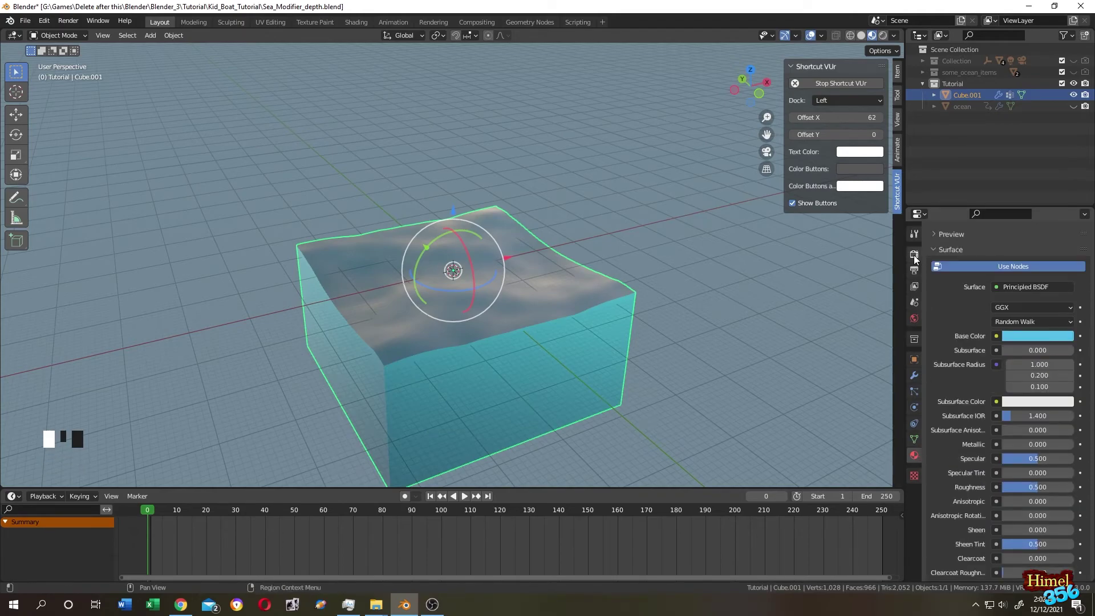
{"action": "left_click", "coordinate": [913, 255]}
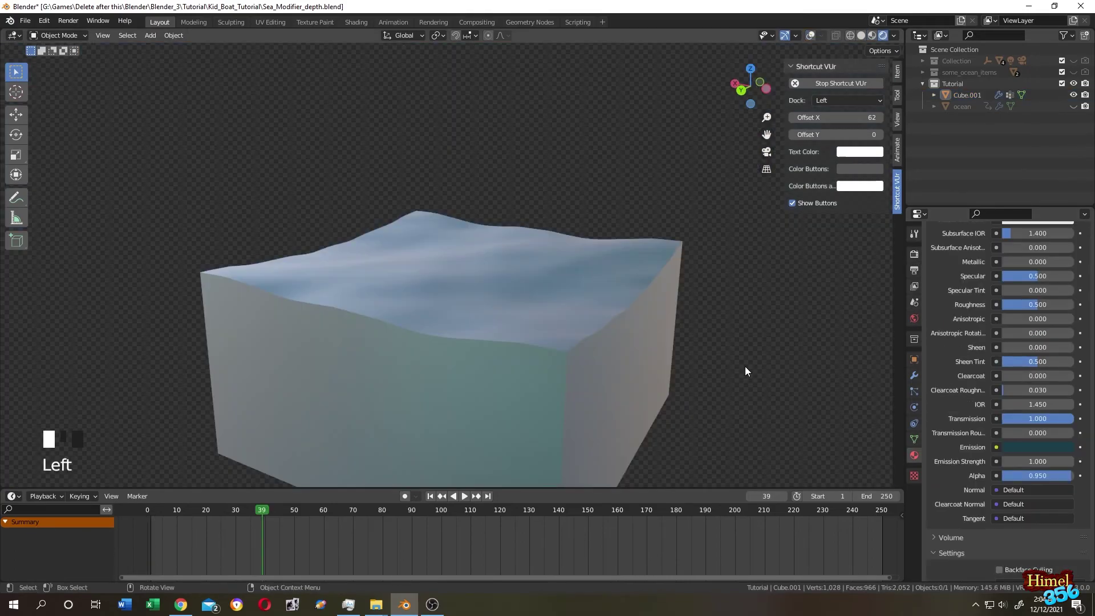
Play the animation in Rendered shading and examine the moving water block from several sides.
{"action": "key", "text": "space"}
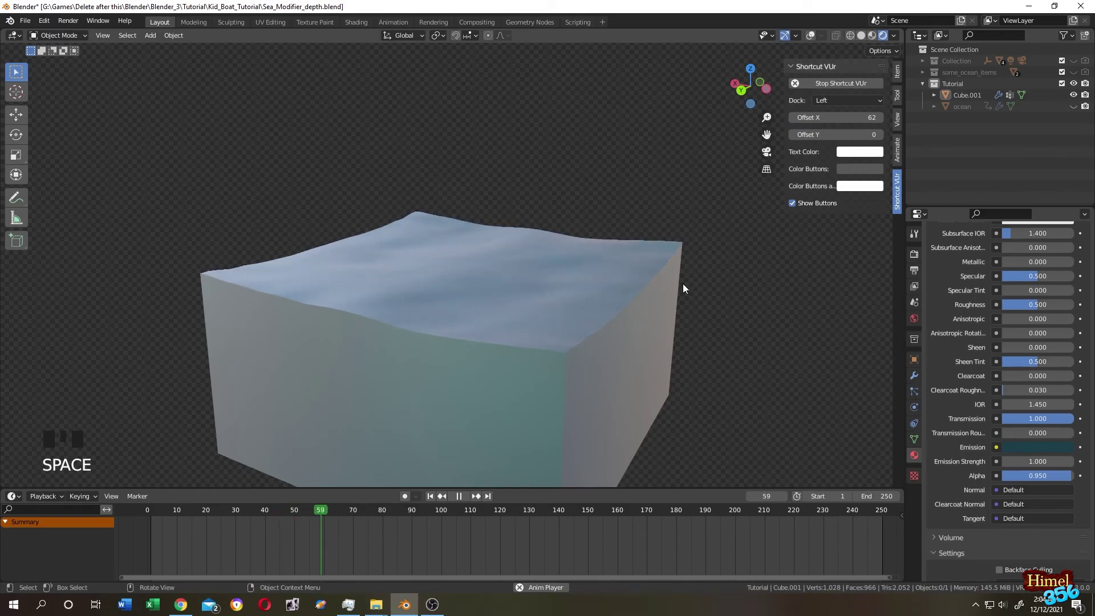
{"action": "middle_click_drag", "start_coordinate": [594, 281], "coordinate": [669, 291]}
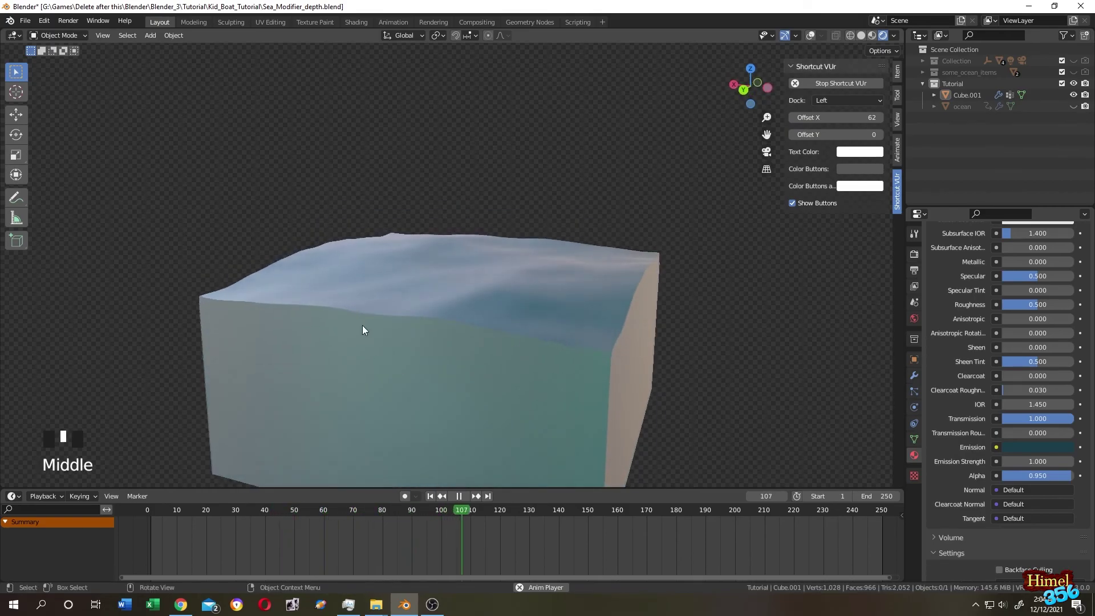
{"action": "middle_click_drag", "start_coordinate": [365, 337], "coordinate": [617, 317]}
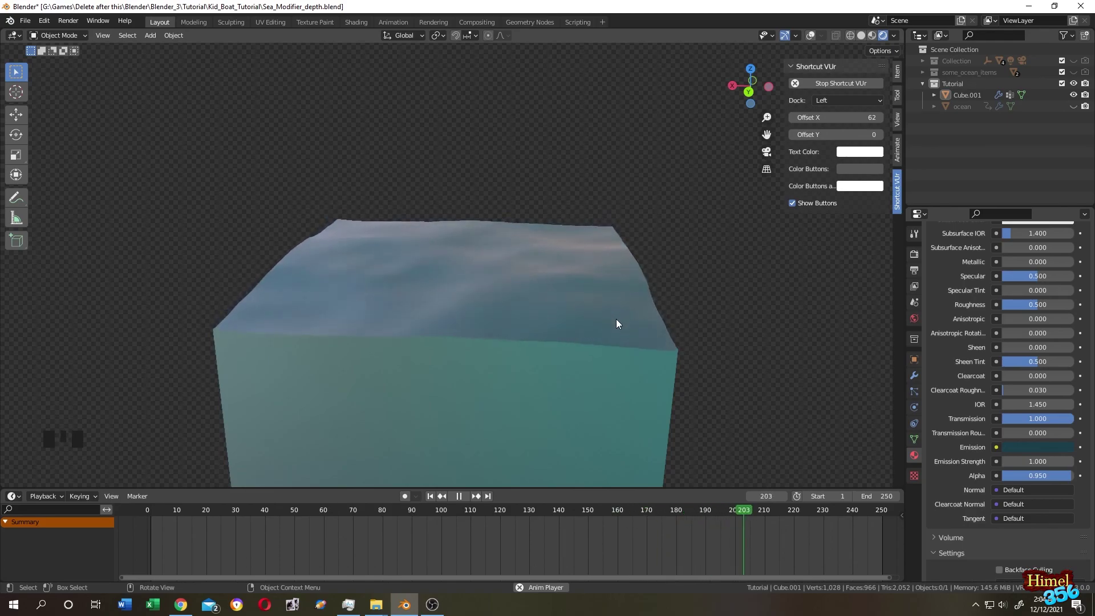